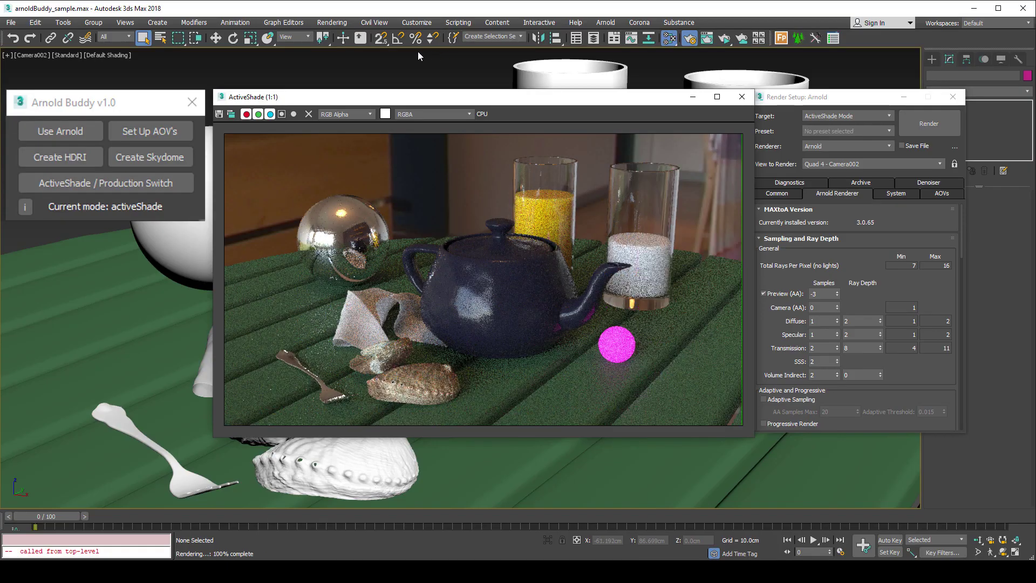
Step: Light the teapot scene with the 07_mariaburg garden HDRI through Arnold Buddy
left_click(44, 162)
double_click(513, 231)
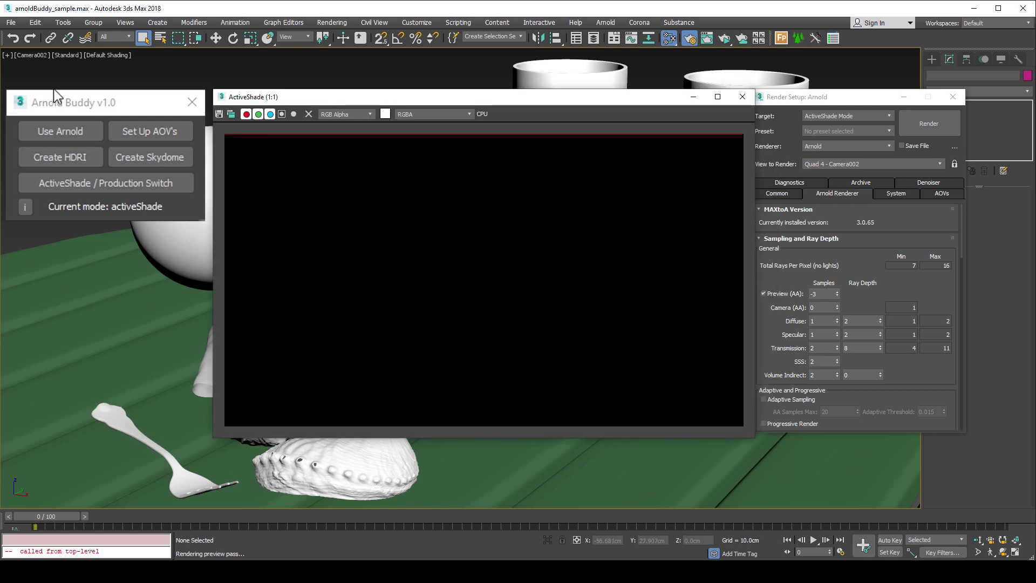
left_click(57, 158)
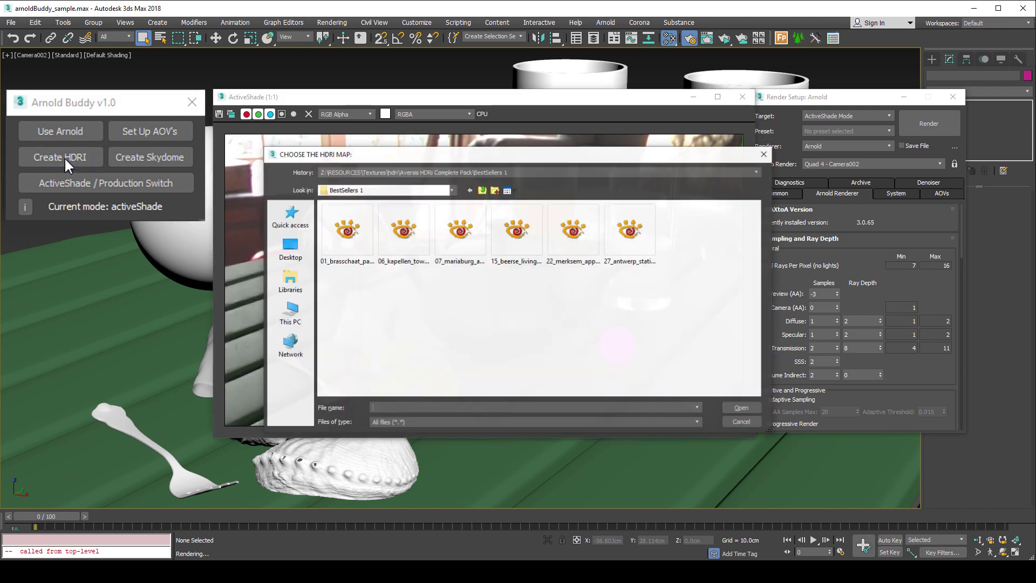
double_click(457, 231)
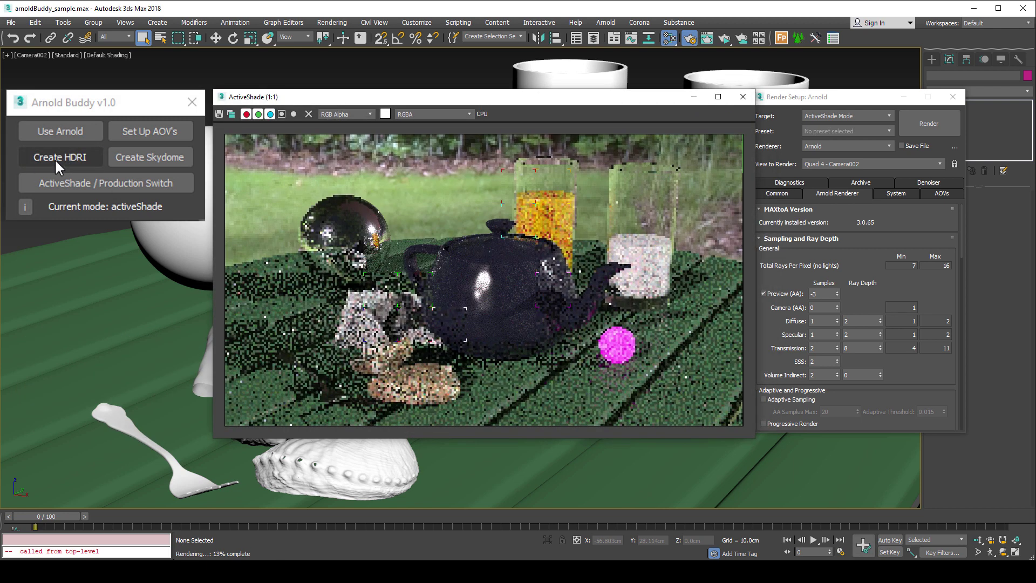
Step: Add the standard Arnold AOVs, preview object ID through transmission in ActiveShade, then return to RGBA
left_click(149, 131)
left_click(455, 114)
left_click(449, 128)
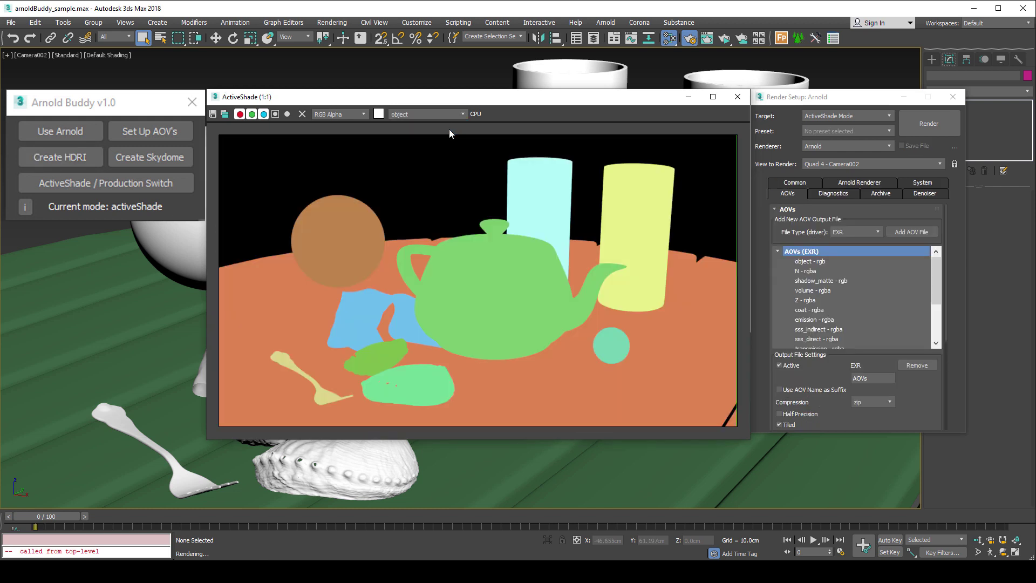
key("Down")
key("Down")
key("Down")
key("Down")
key("Down")
key("Down")
key("Down")
key("Down")
key("Down")
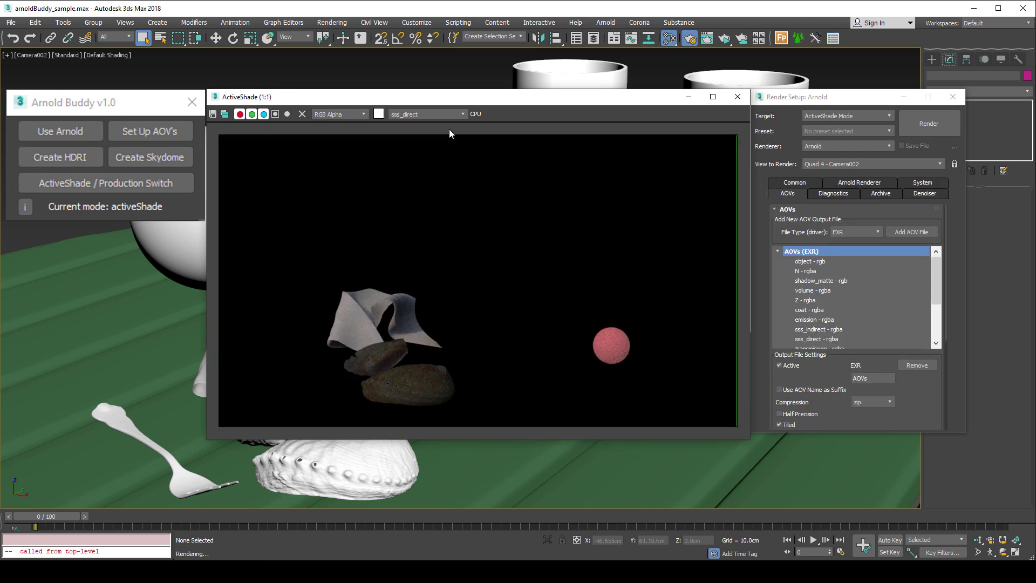
key("Down")
key("Down")
key("Down")
key("Down")
key("Down")
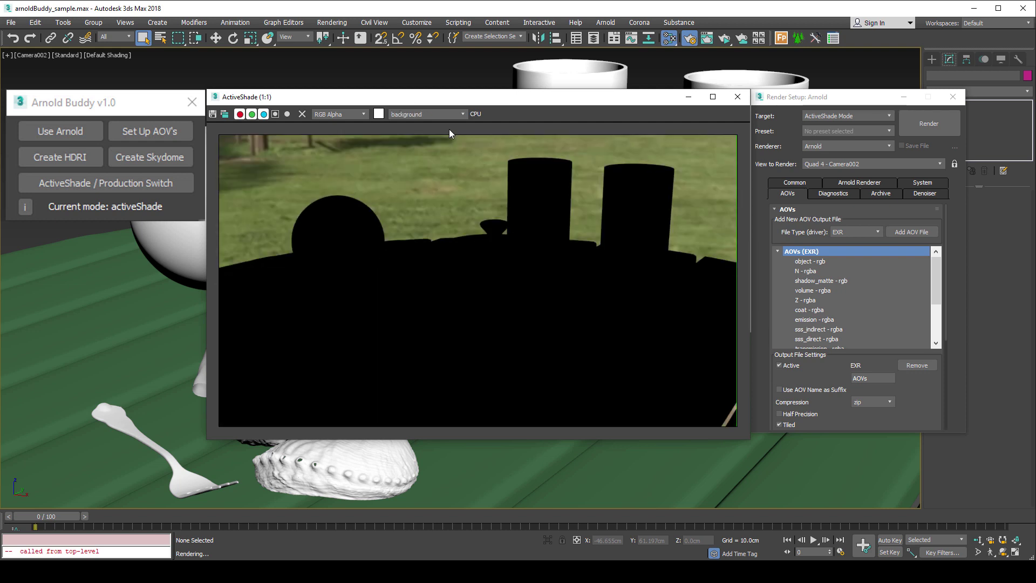
left_click(460, 117)
left_click(422, 124)
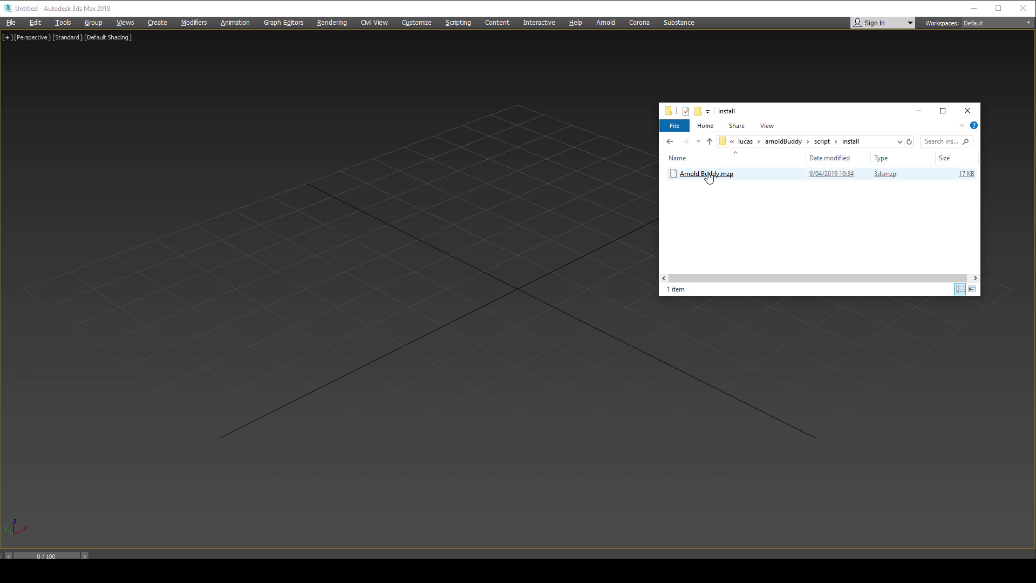
Step: Install Arnold Buddy.mzp by dropping it into the viewport and confirm the Lucas3D installed message
left_click_drag(708, 175, 526, 202)
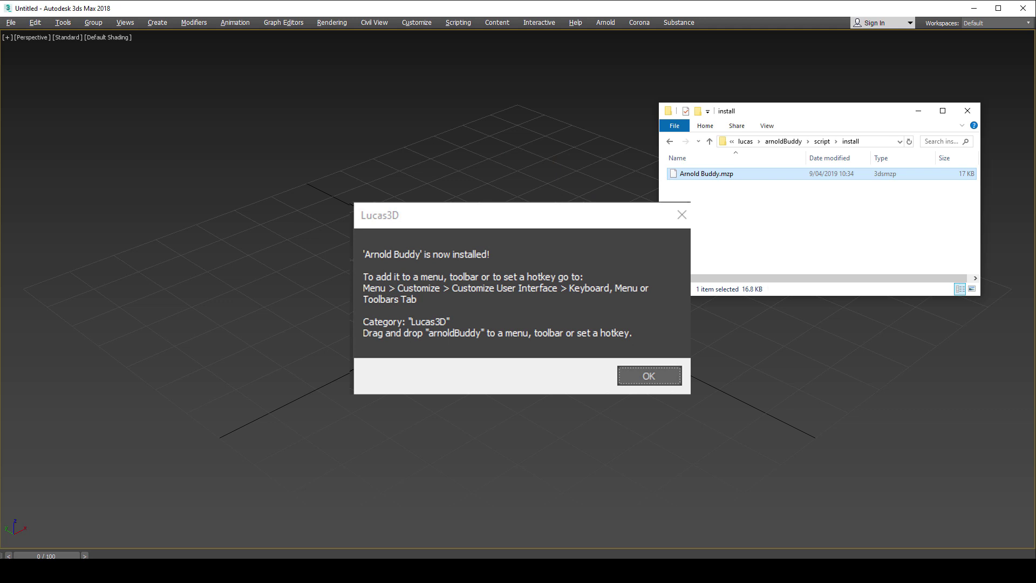
left_click(652, 384)
left_click(653, 384)
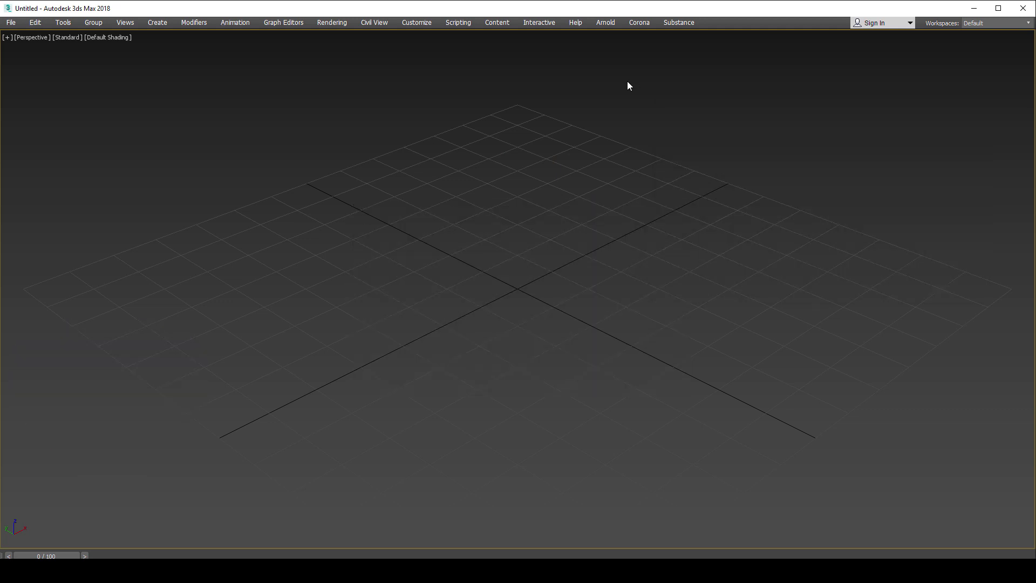
Step: Open Customize User Interface on the Menus tab with the Arnold menu's entries expanded
left_click(432, 24)
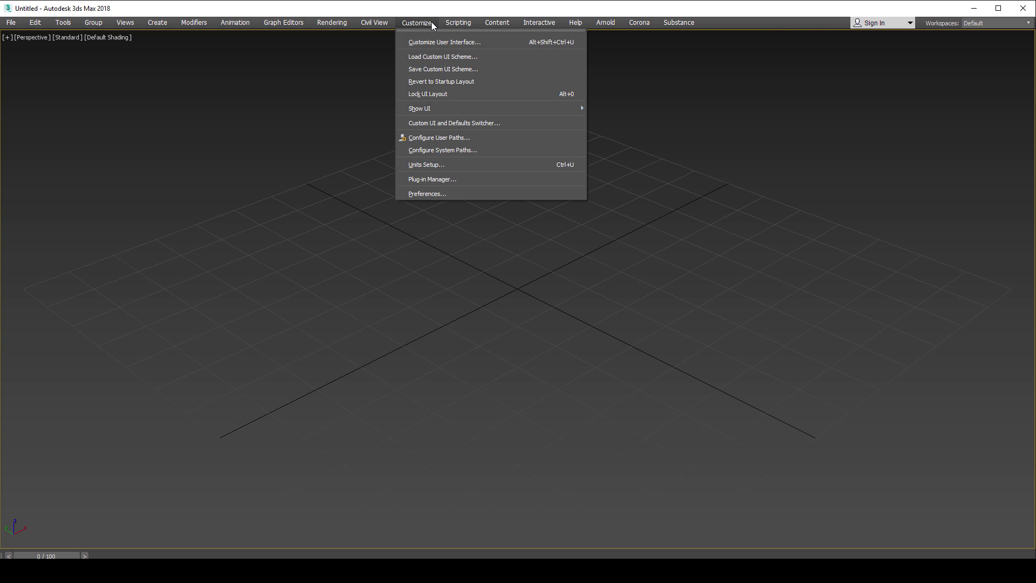
left_click(428, 42)
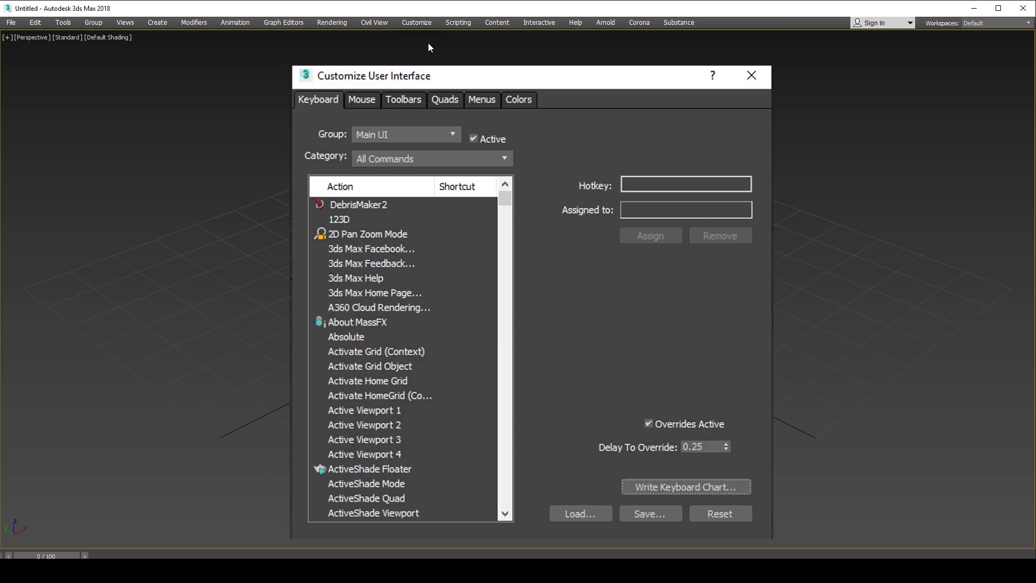
left_click(604, 23)
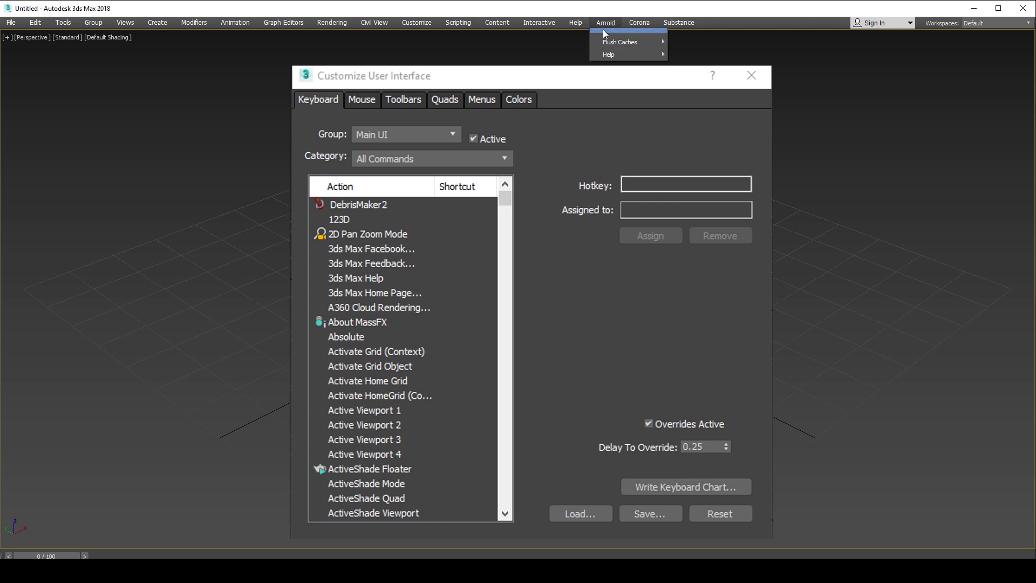
left_click(480, 99)
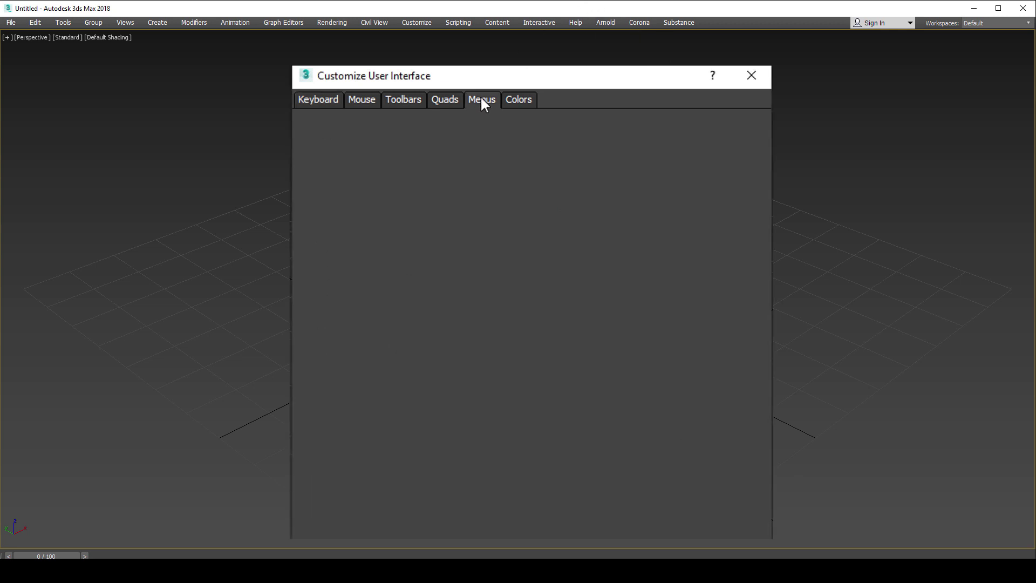
double_click(581, 405)
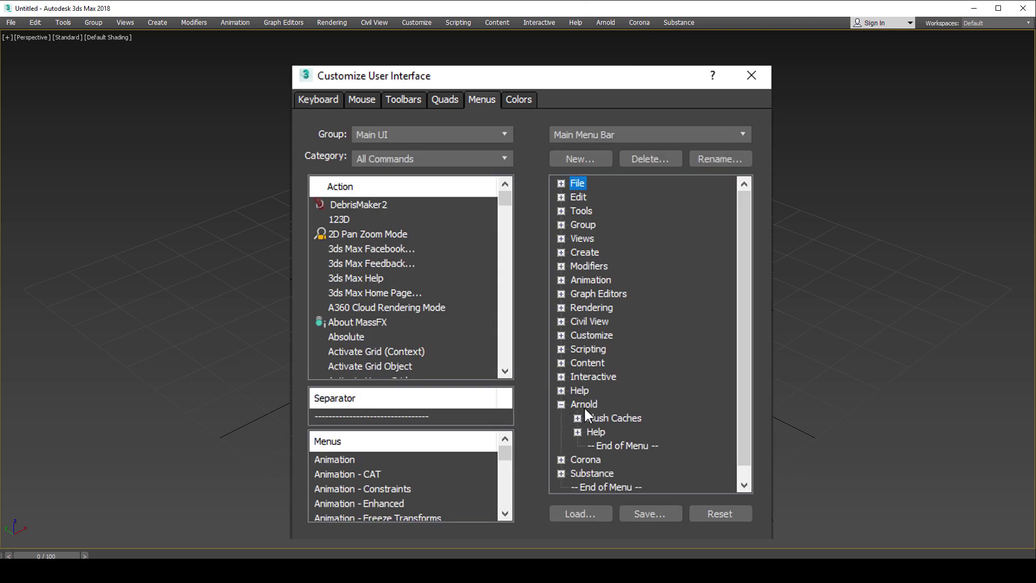
left_click(605, 24)
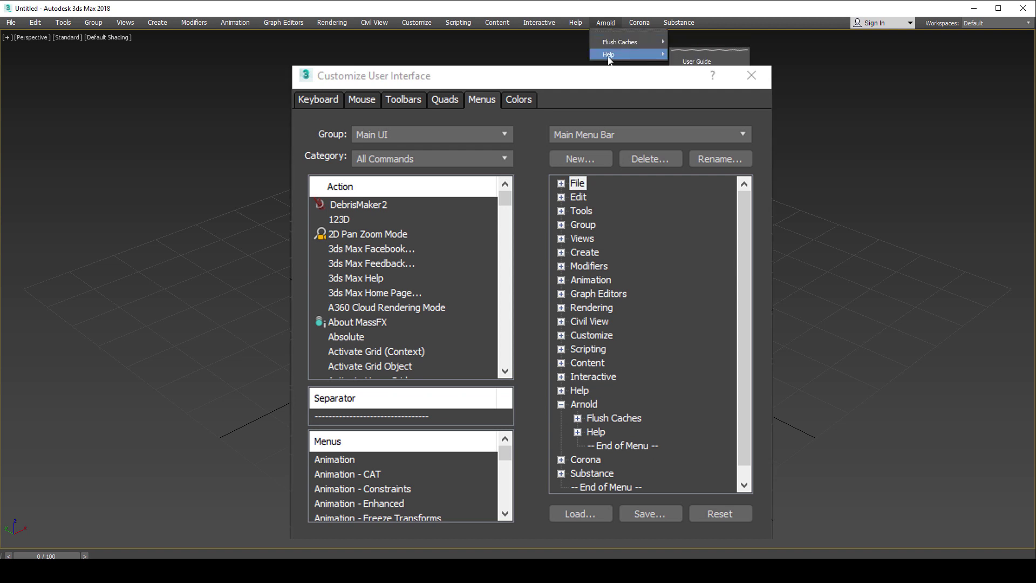
left_click(623, 80)
Step: Drag the Lucas3D arnoldBuddy command to the top of the Arnold menu and close the dialog
left_click(506, 160)
left_click_drag(503, 202, 501, 270)
left_click(372, 410)
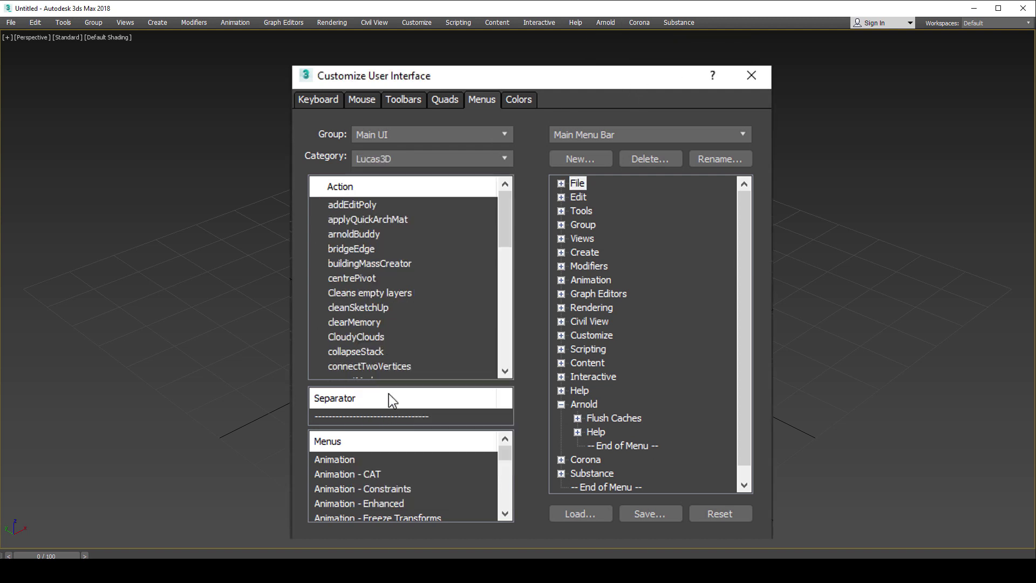
left_click(358, 233)
left_click_drag(359, 234, 618, 420)
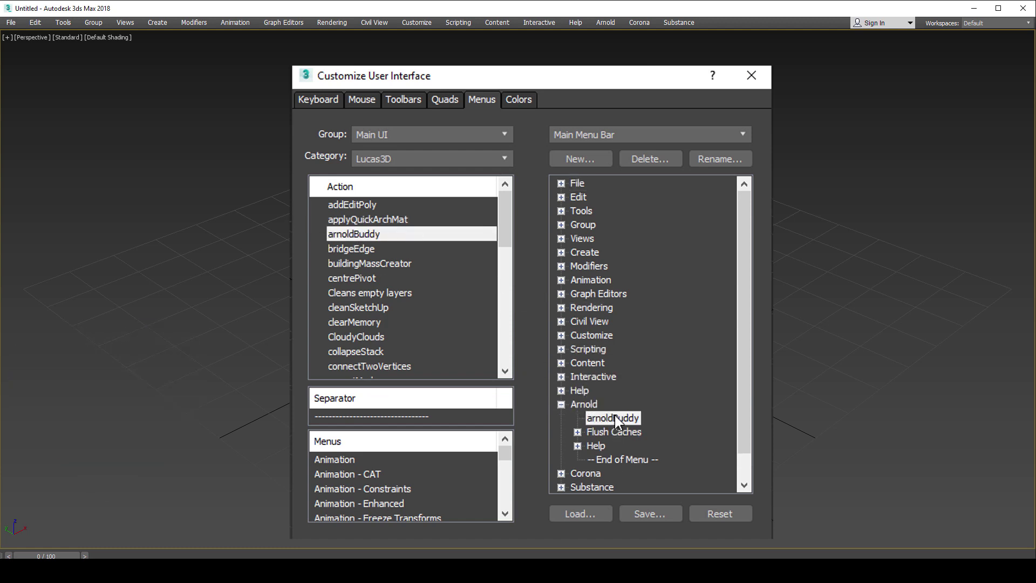
left_click(606, 22)
left_click(656, 523)
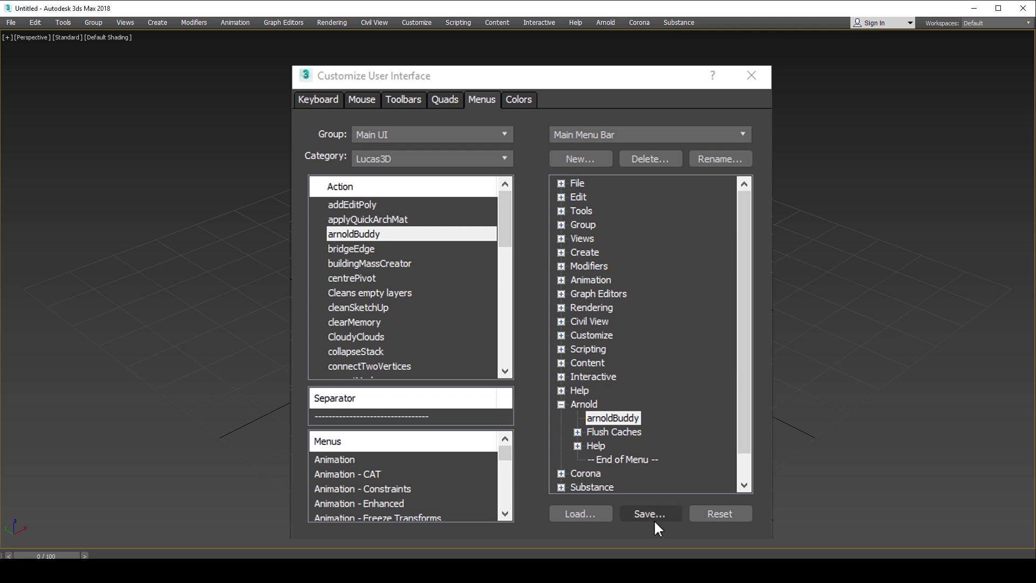
left_click(750, 75)
left_click(609, 23)
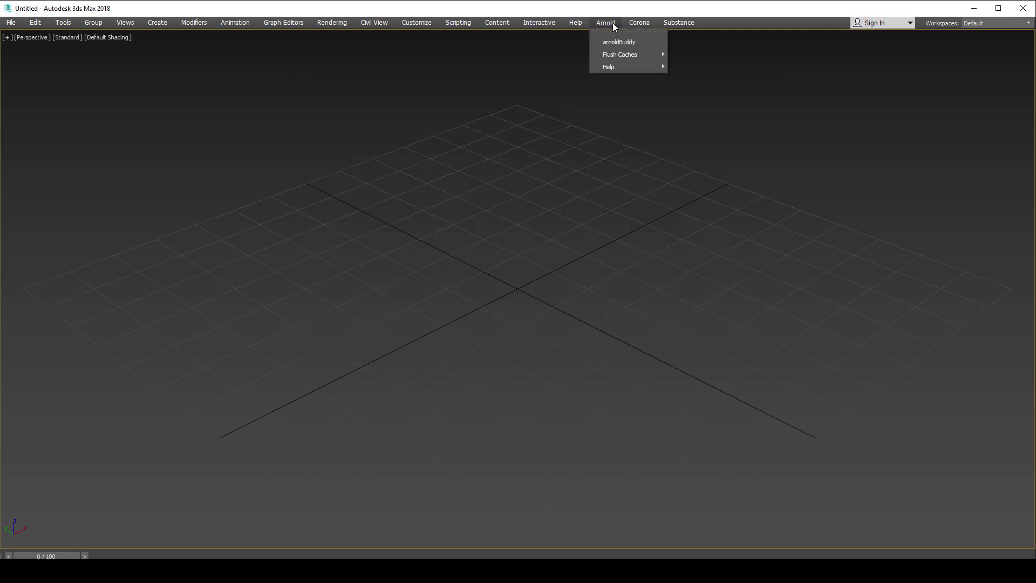
Step: Launch arnoldBuddy from the Arnold menu and switch it to ActiveShade mode
left_click(620, 42)
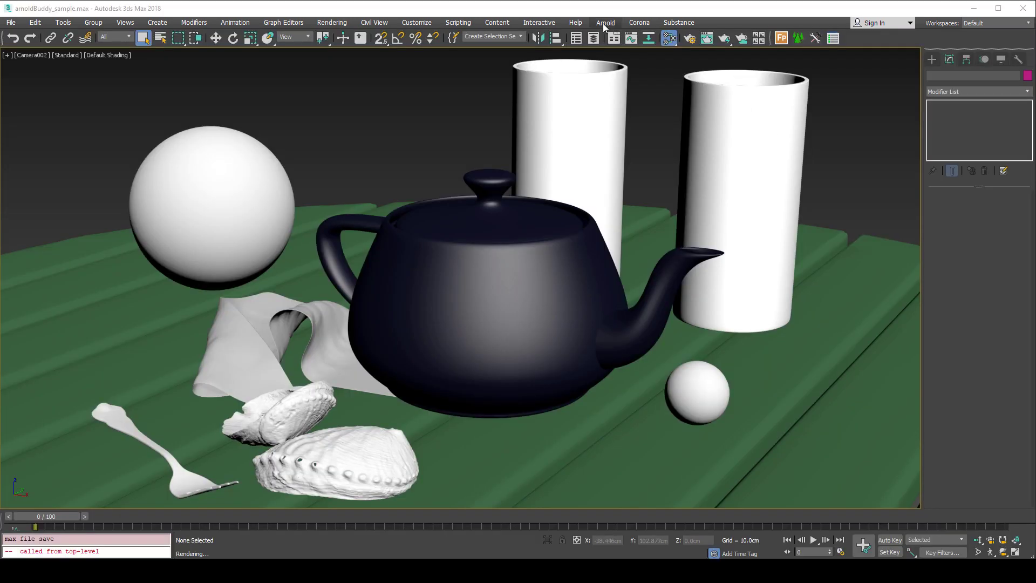
left_click(606, 21)
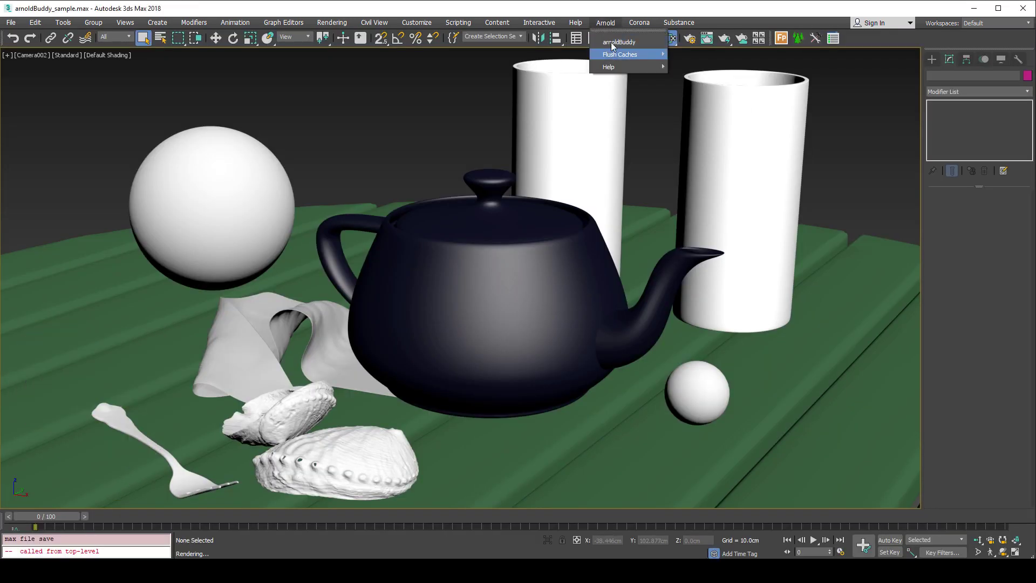
left_click(611, 42)
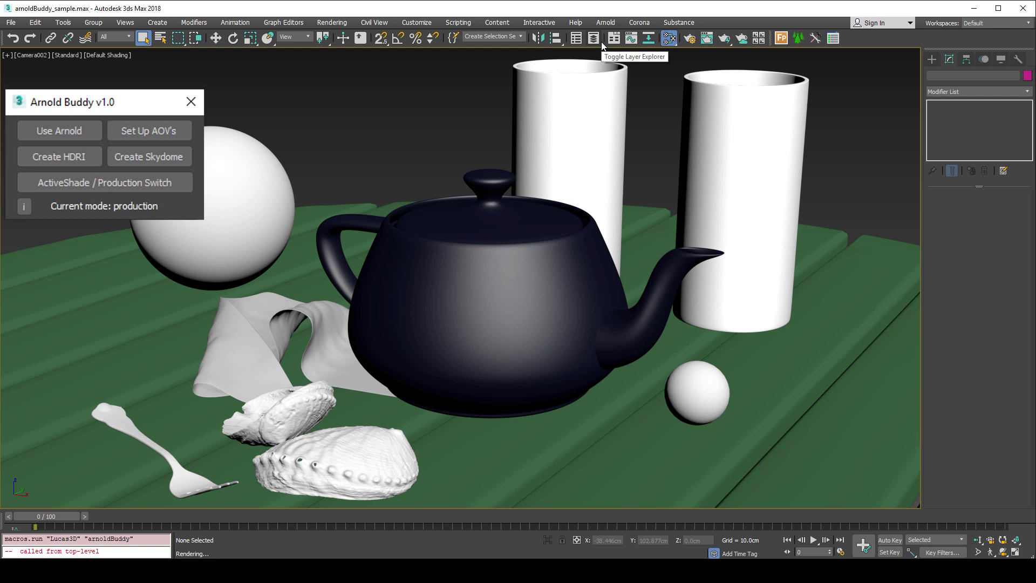
left_click(38, 126)
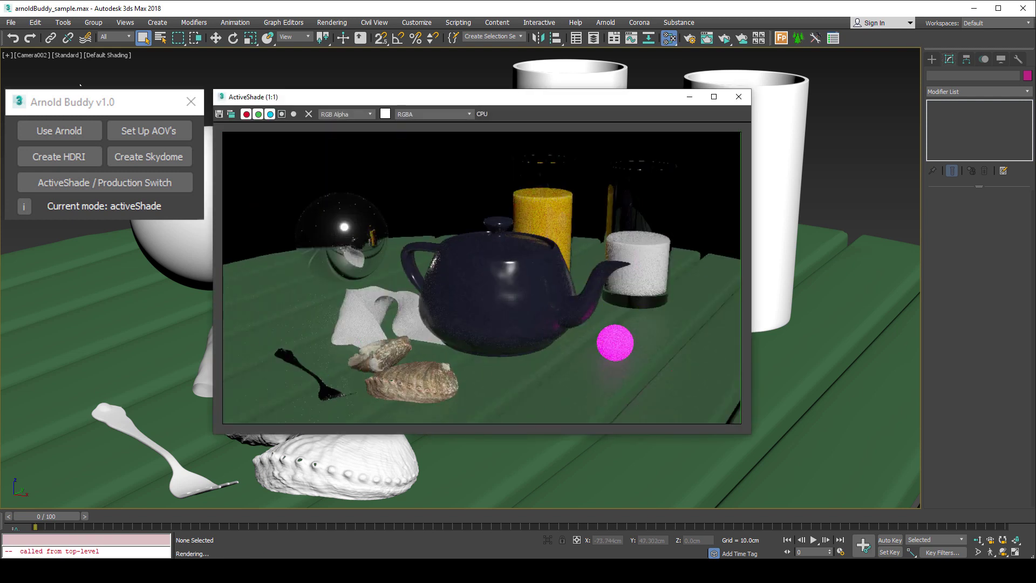
Step: Add a skydome light, walk through from Camera003, then return the view to Camera002
left_click(173, 153)
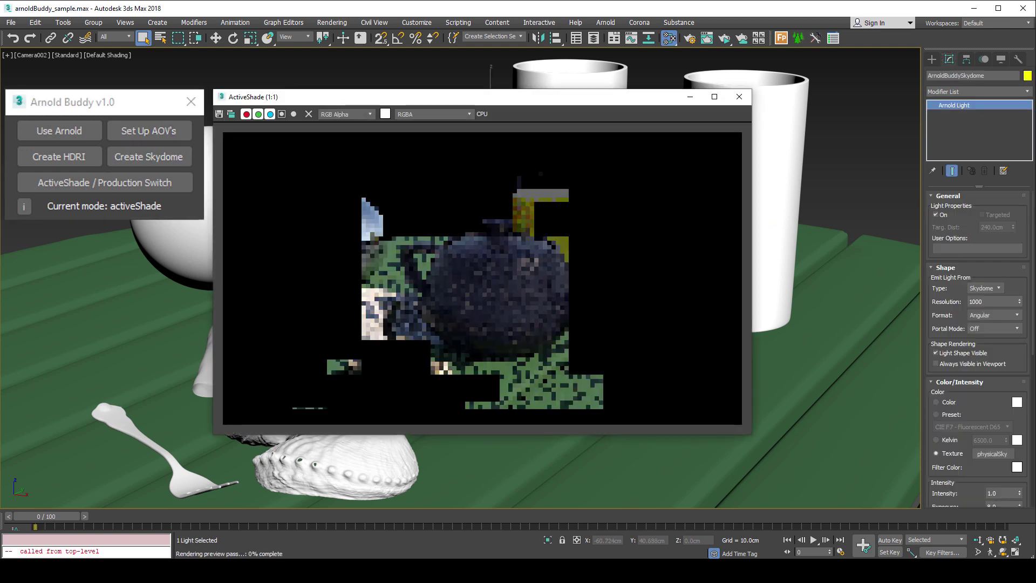
key("Up")
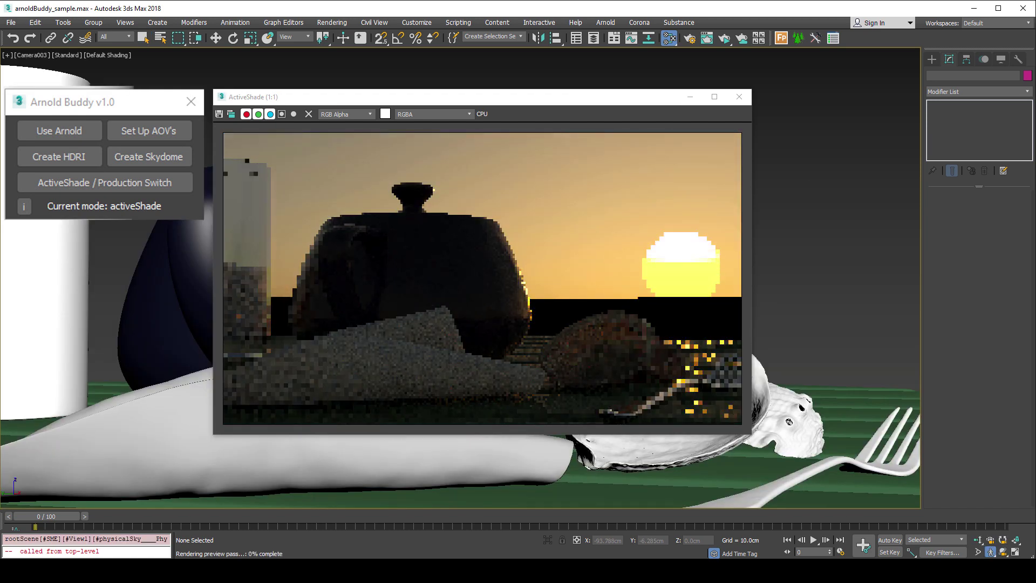
key("Escape")
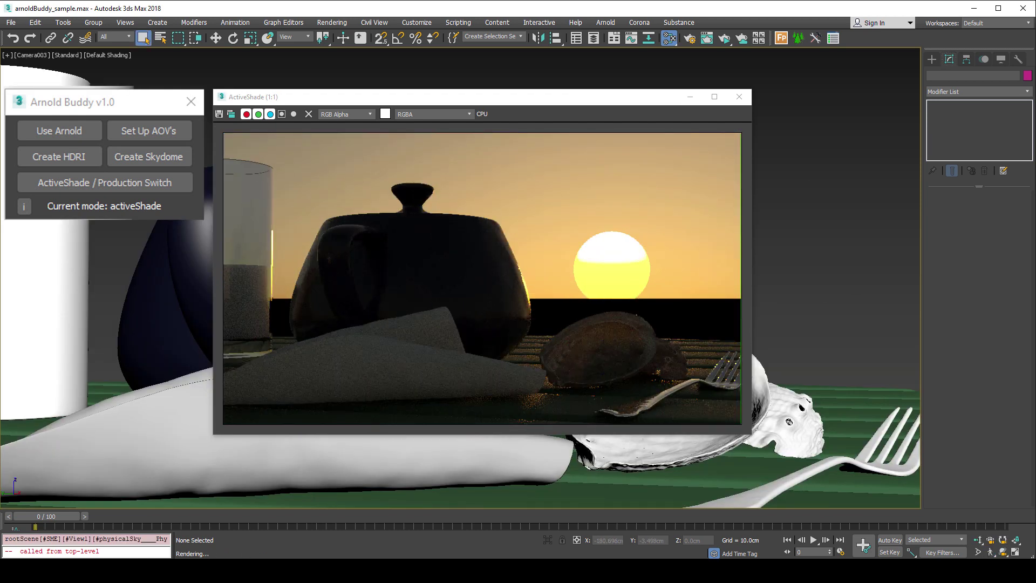
key("c")
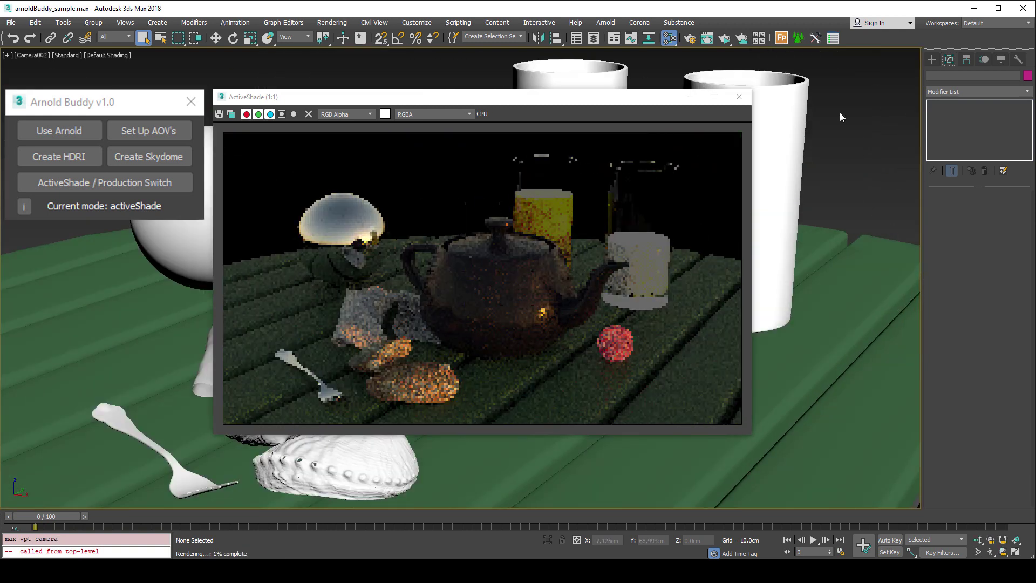
Step: Light the scene with the first afternoon_tableMountain HDRI and inspect it in perspective and camera views
left_click(41, 154)
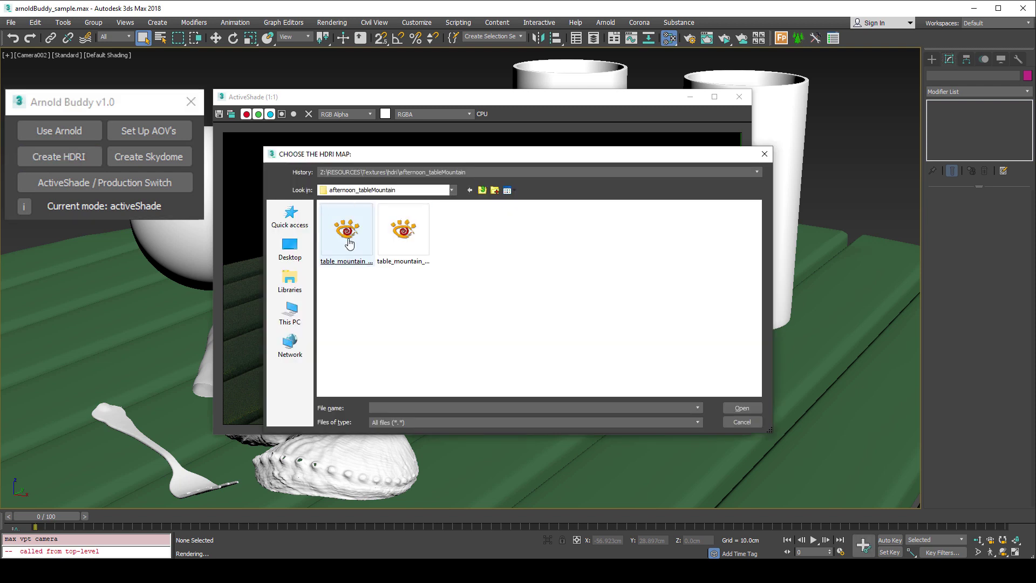
left_click(348, 243)
double_click(347, 242)
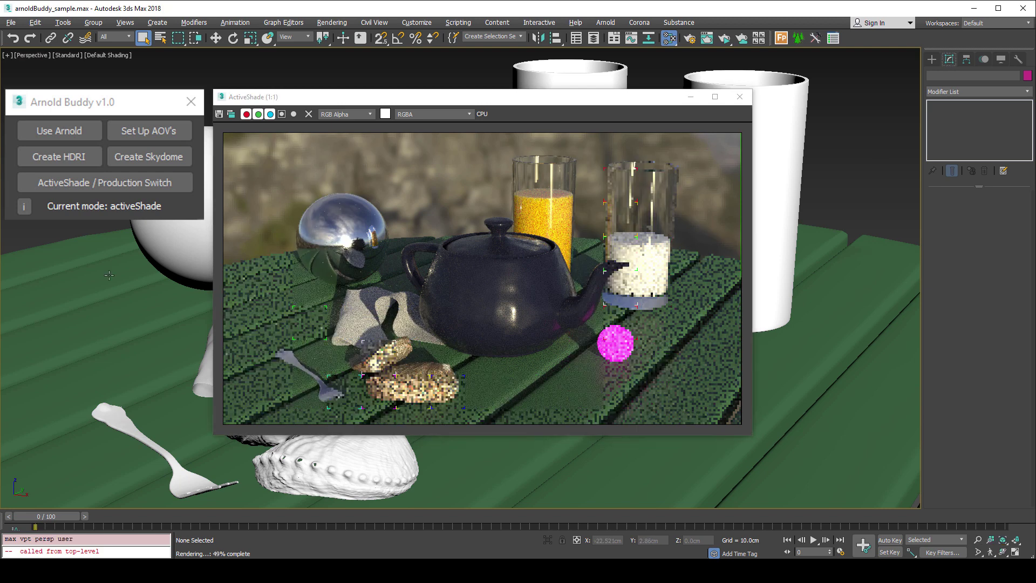
key("p")
middle_click_drag(158, 256, 2, 279, "alt")
key("c")
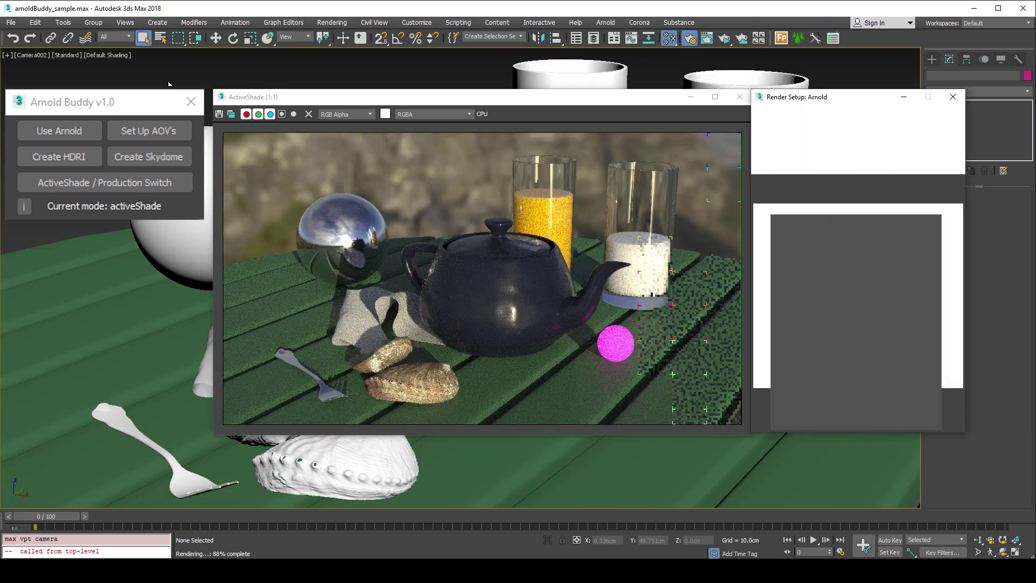
Step: Open the Arnold render settings and expand the sampling and ray depth section
key("F10")
left_click(937, 186)
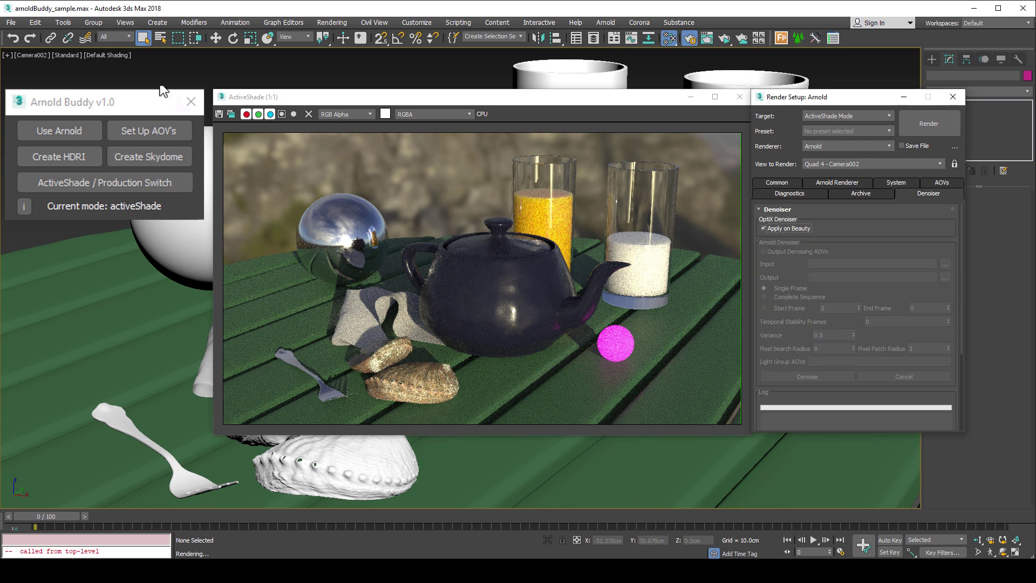
left_click(844, 183)
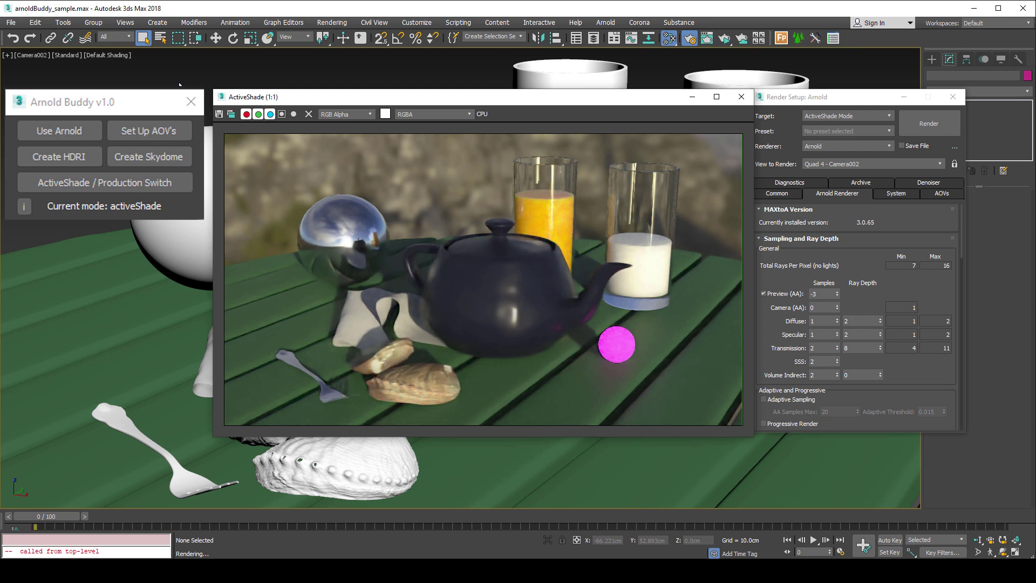
Step: Try several HDRIs from the BestSellers 1 folder, including an indoor room environment
left_click(76, 163)
left_click(460, 173)
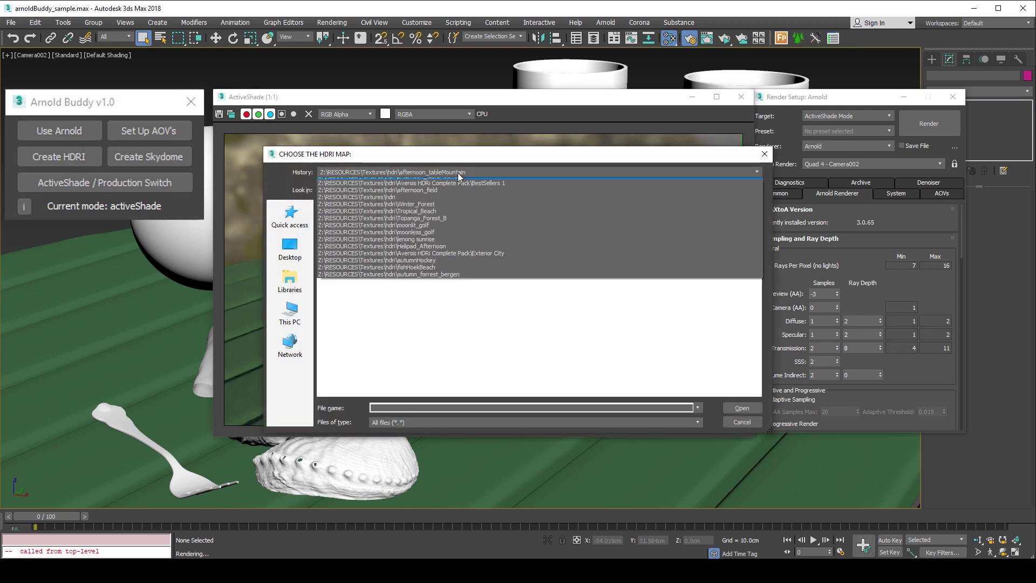
left_click(462, 194)
double_click(573, 230)
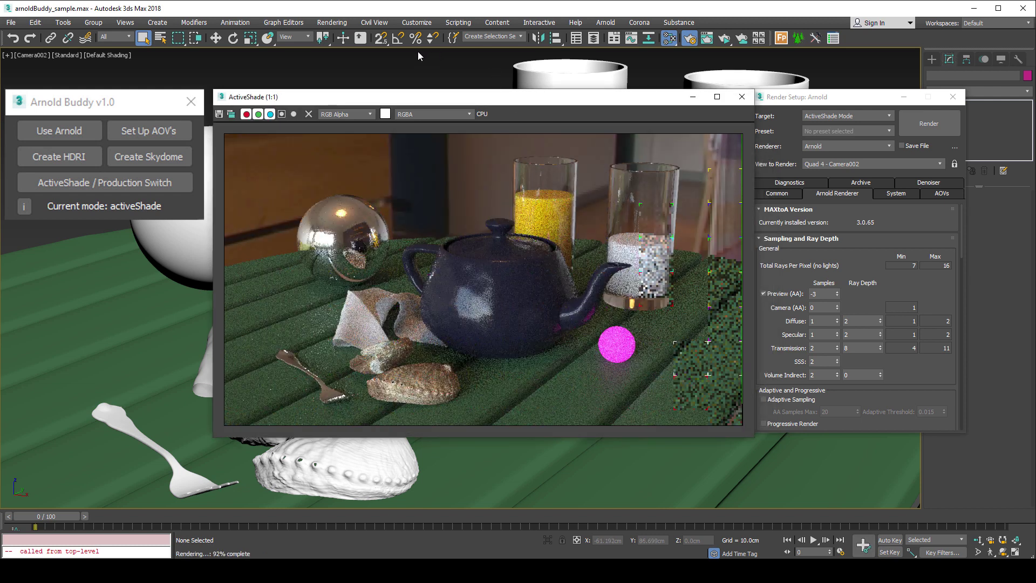
left_click(43, 160)
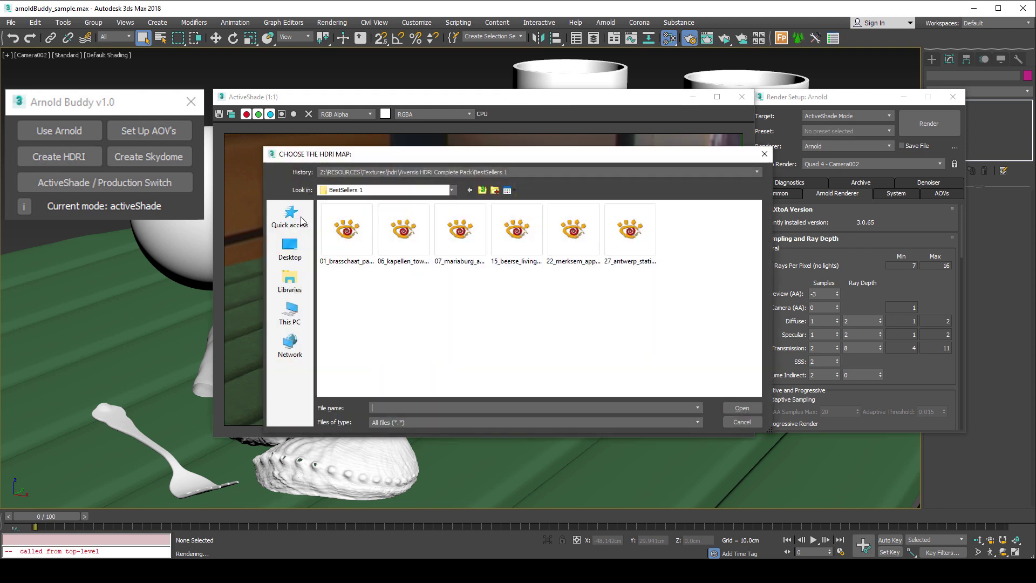
double_click(513, 229)
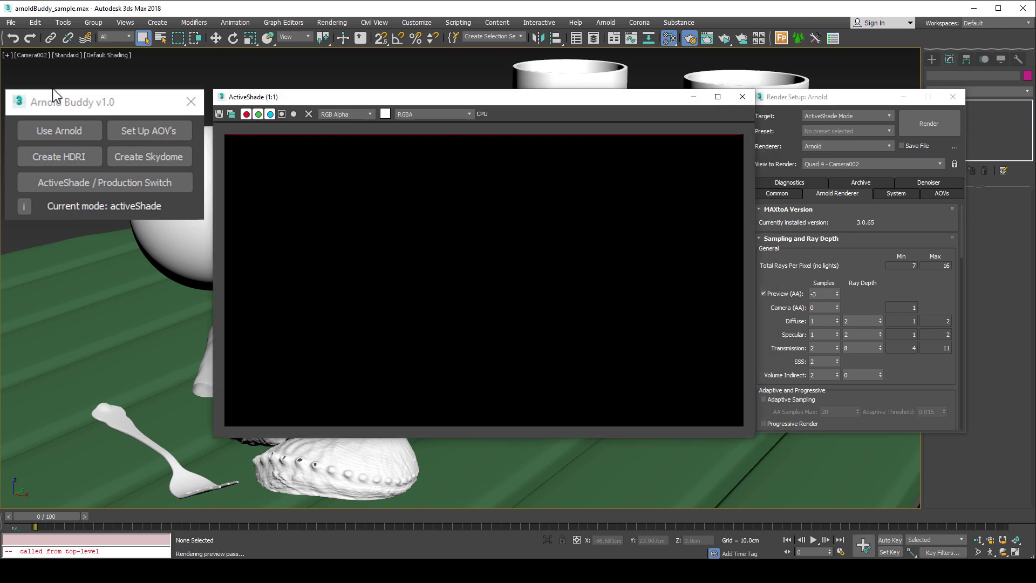
left_click(70, 159)
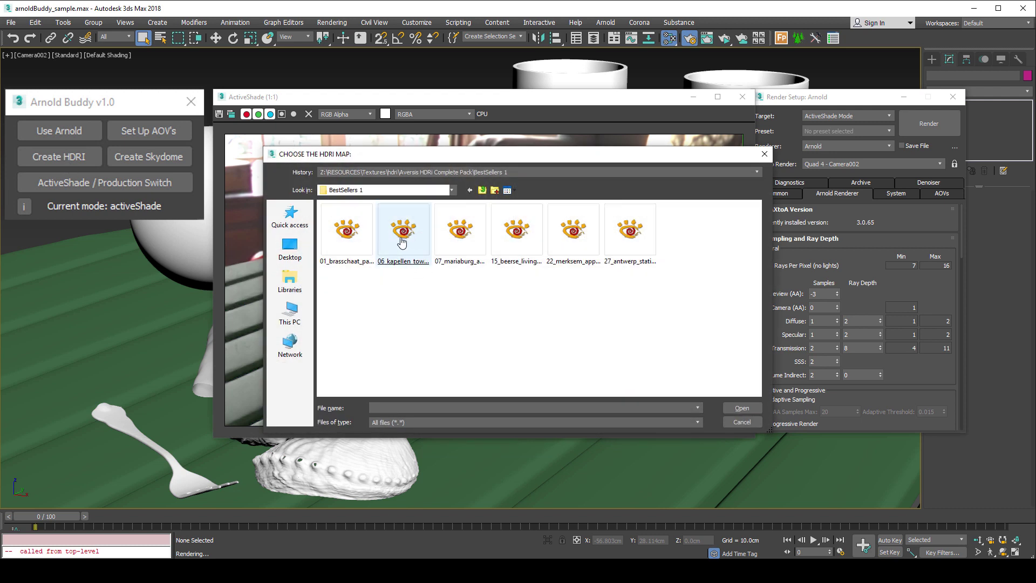
double_click(460, 230)
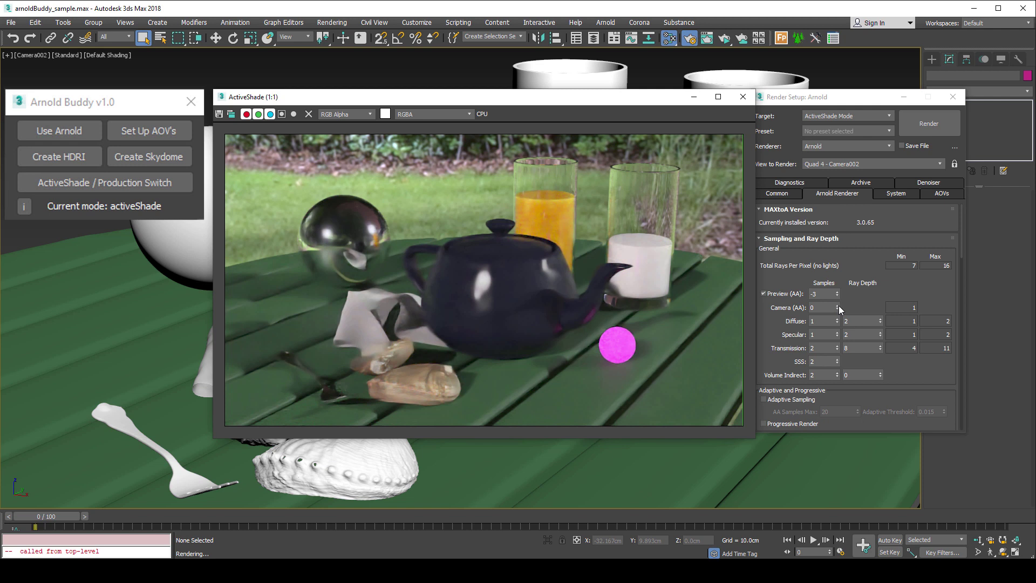
Step: Raise Camera (AA) samples to 3 and Diffuse and Specular samples to 2
left_click(838, 305)
left_click(838, 306)
left_click(838, 306)
left_click(837, 319)
left_click(837, 333)
Step: Load the first HDRI in the folder as the outdoor garden environment
left_click(59, 157)
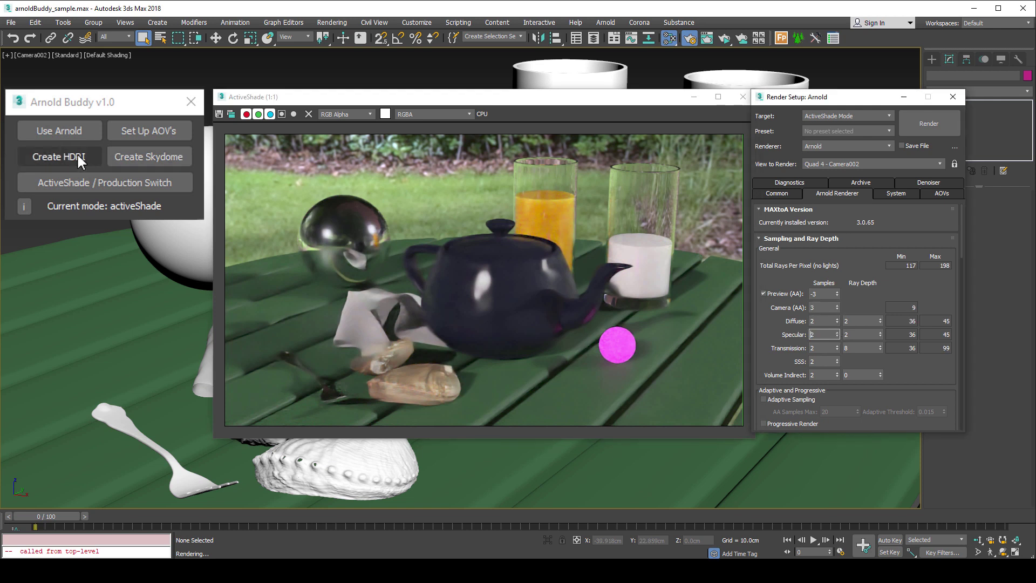
double_click(330, 225)
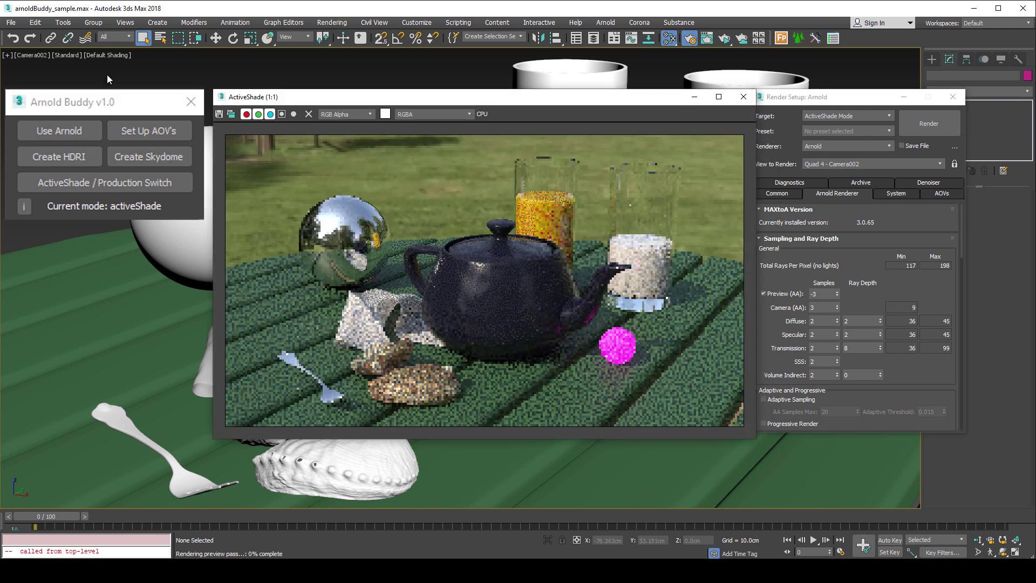
left_click_drag(648, 101, 641, 101)
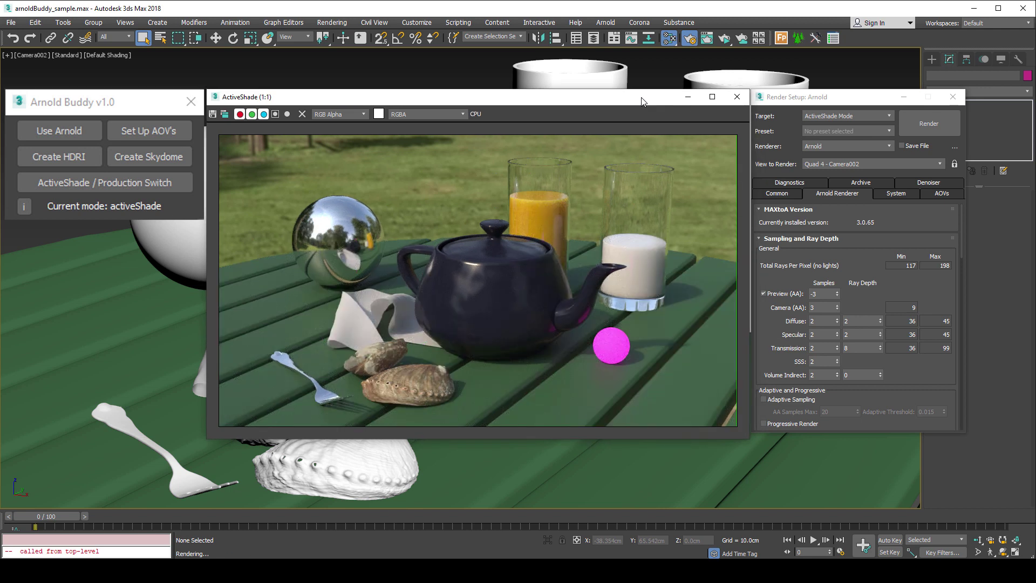
left_click(170, 134)
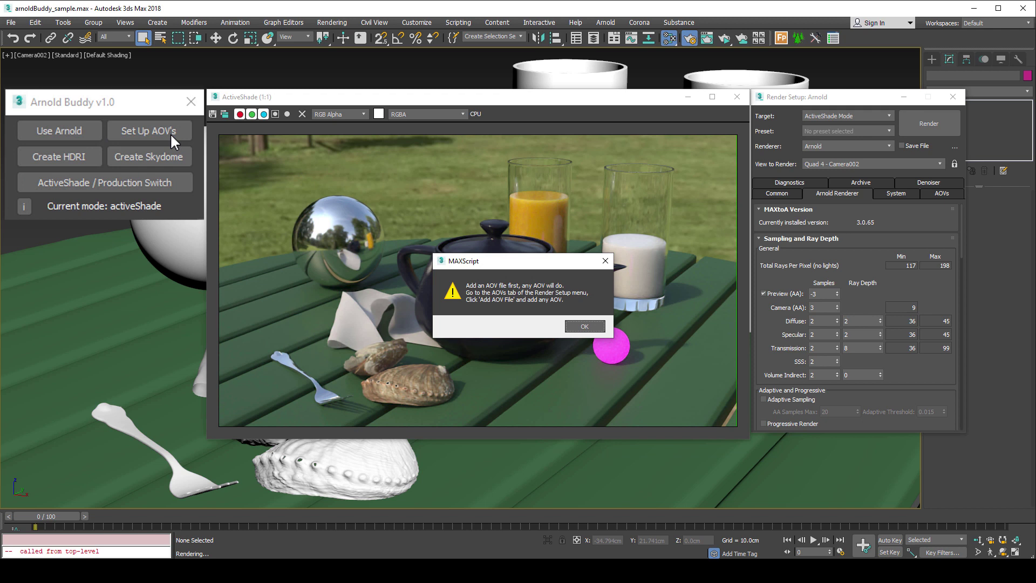
Step: Add an EXR AOV file containing the builtin A channel in the Render Setup AOVs tab
left_click(603, 328)
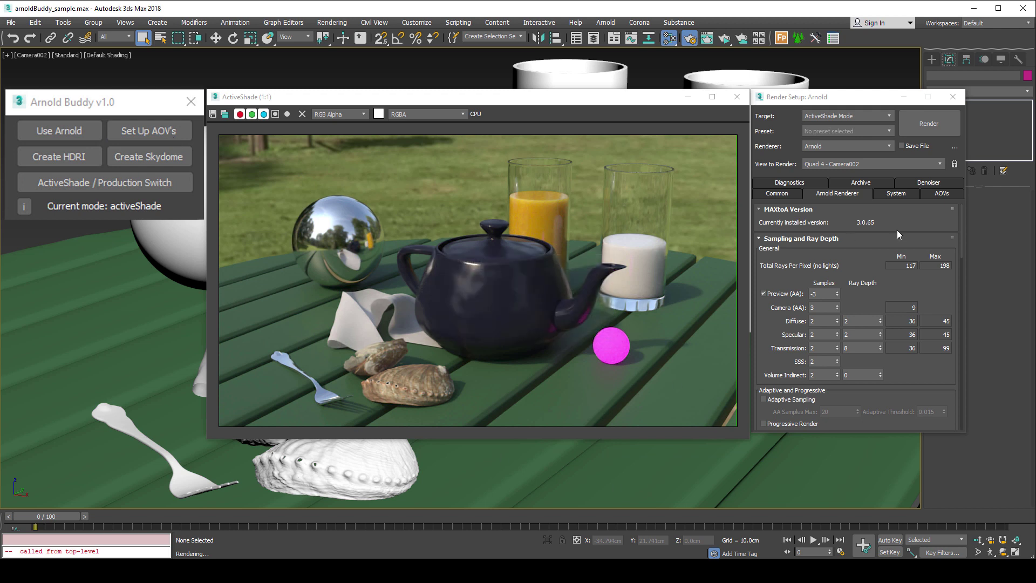
left_click(938, 198)
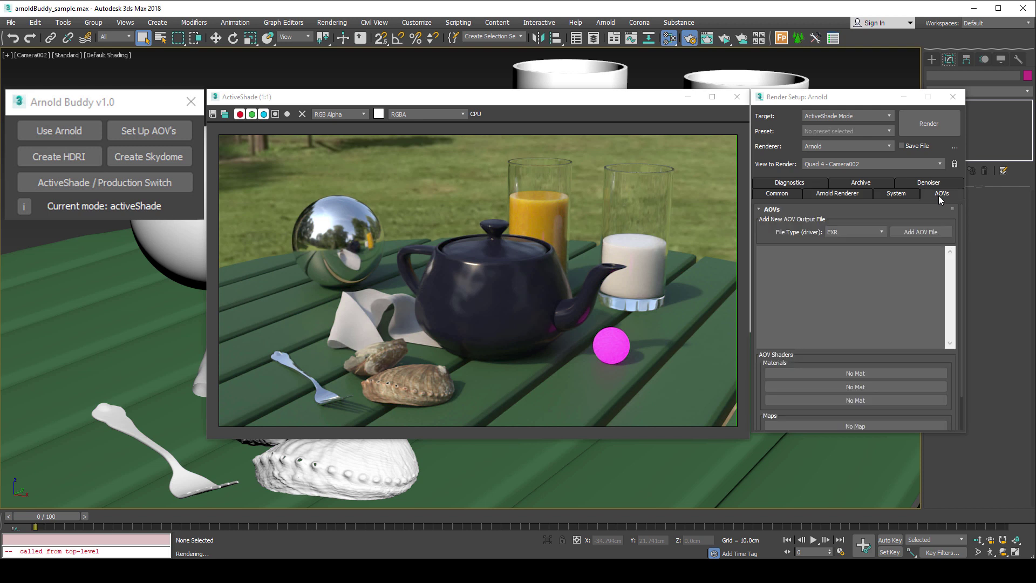
left_click(922, 233)
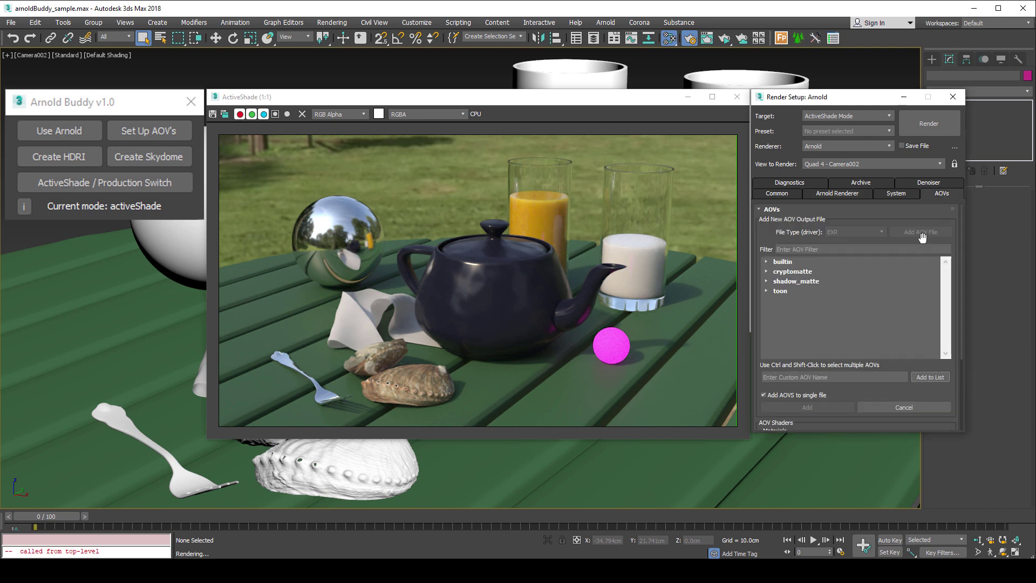
left_click(766, 261)
left_click(793, 270)
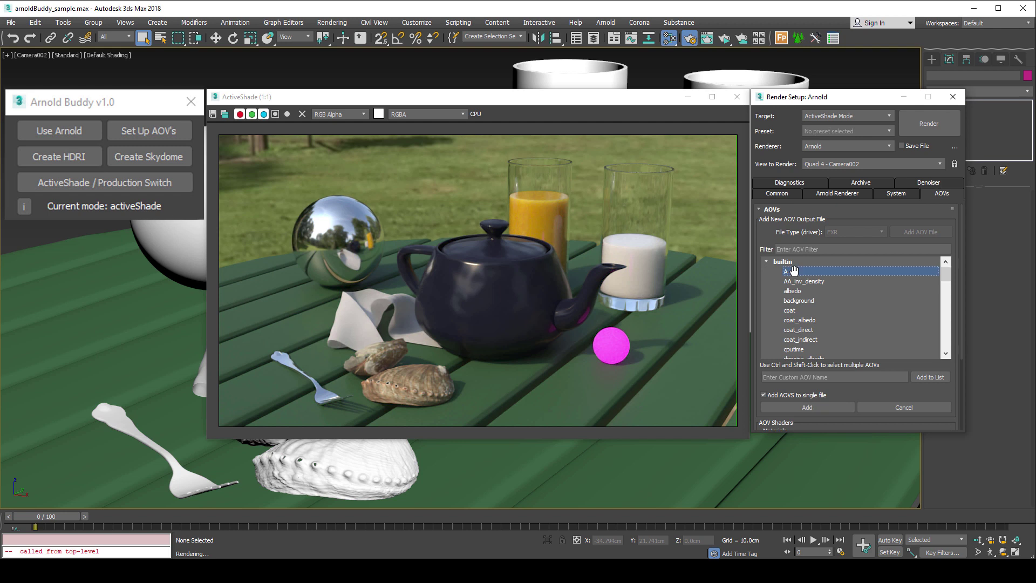
left_click(807, 407)
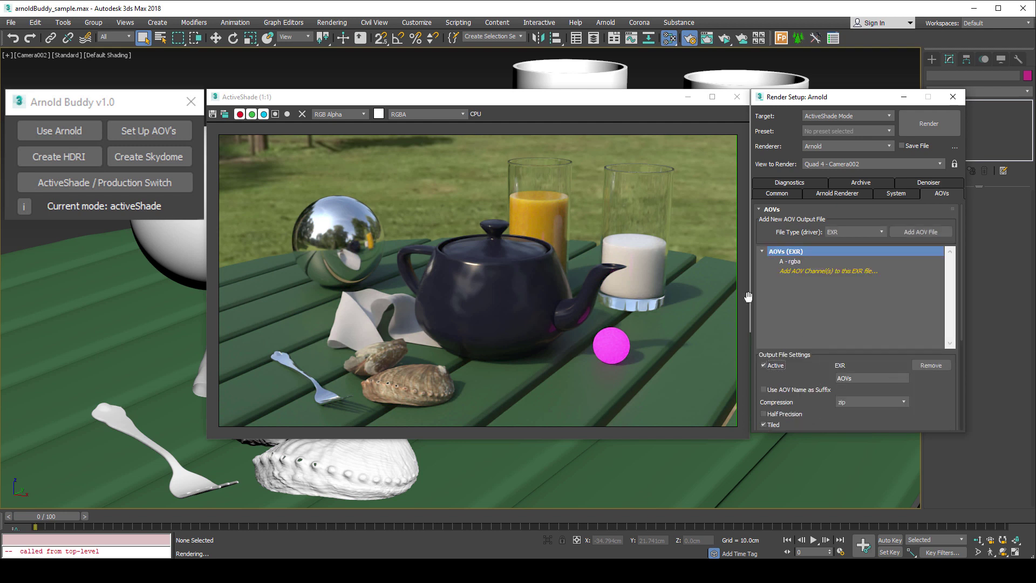
Step: Run Set Up AOV's and review the EXR list's object, N, Z through background passes
left_click(167, 131)
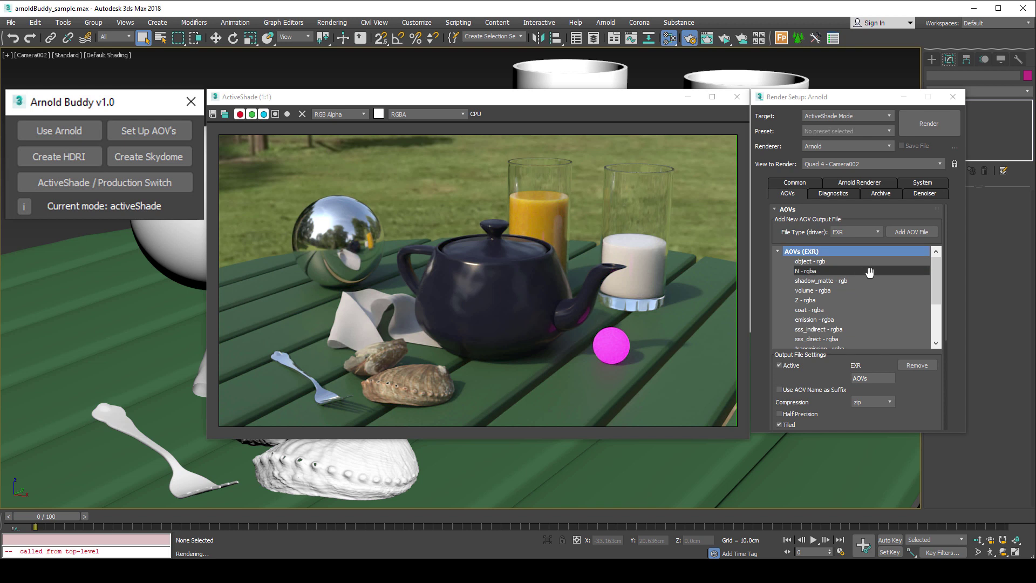
scroll(927, 324, "down", 3)
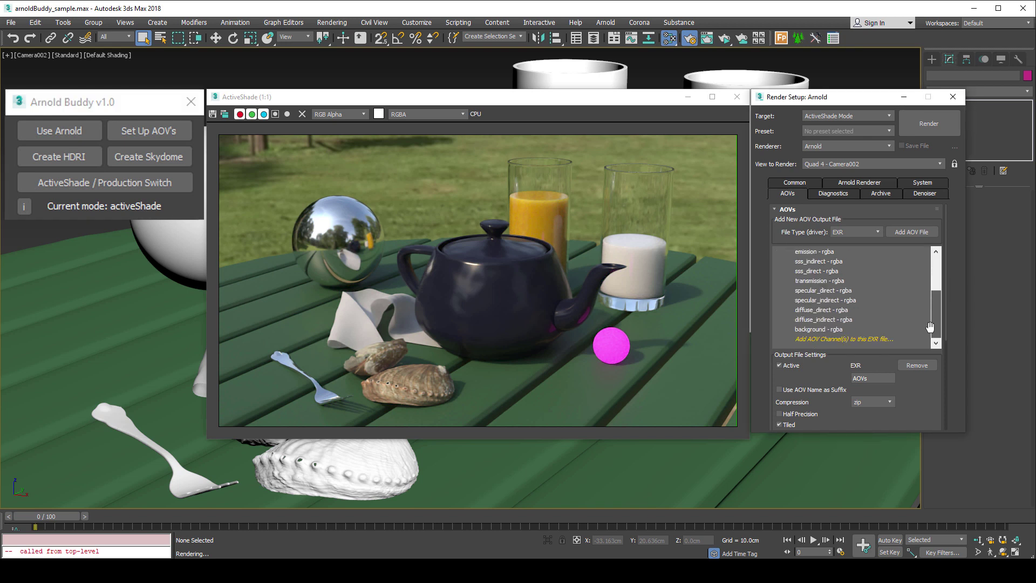
scroll(929, 313, "up", 3)
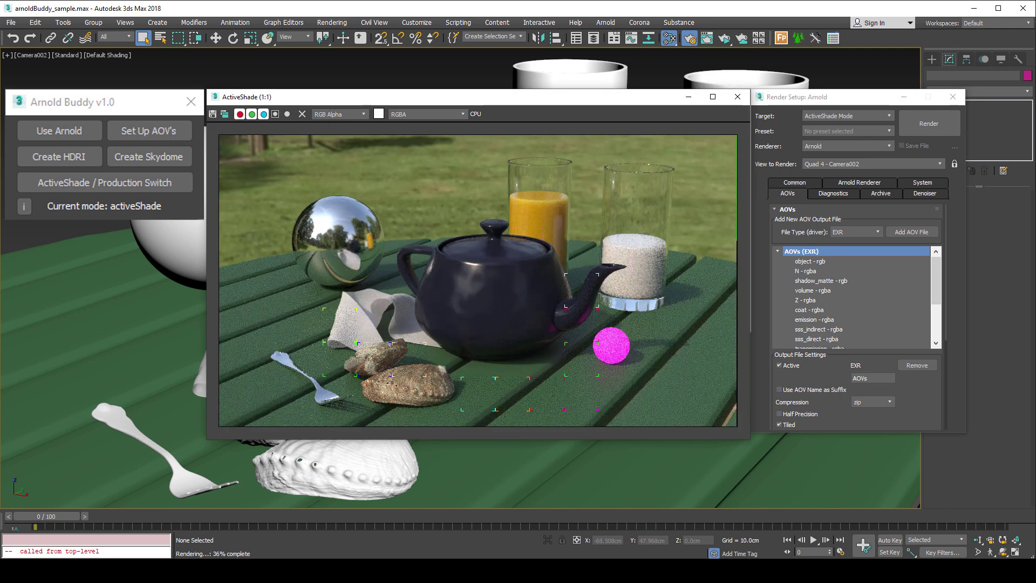
Step: Preview the object, volume, sss_indirect and specular passes in ActiveShade, then display RGBA again
left_click(462, 119)
left_click(450, 129)
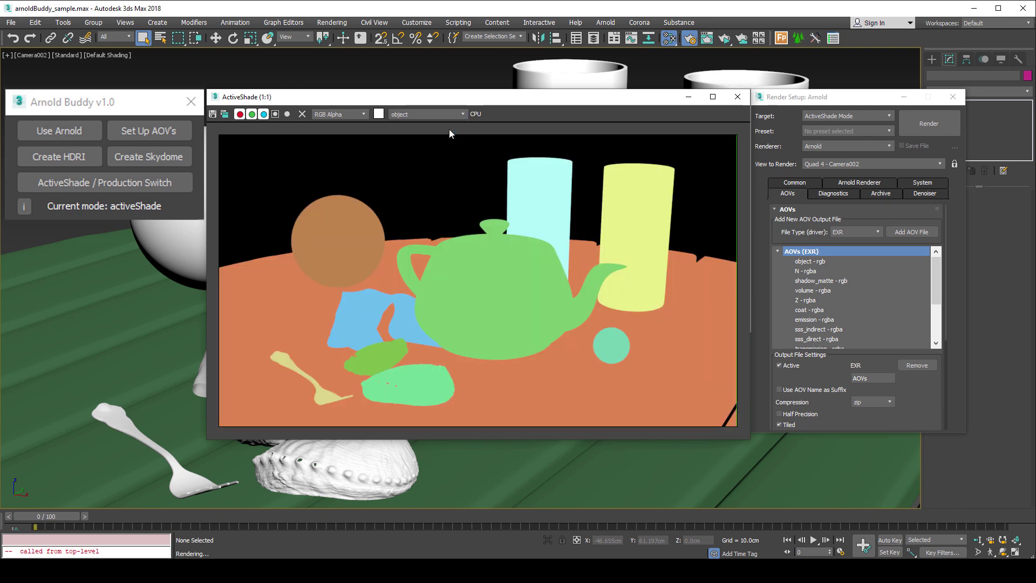
key("Down")
key("Down")
key("Down")
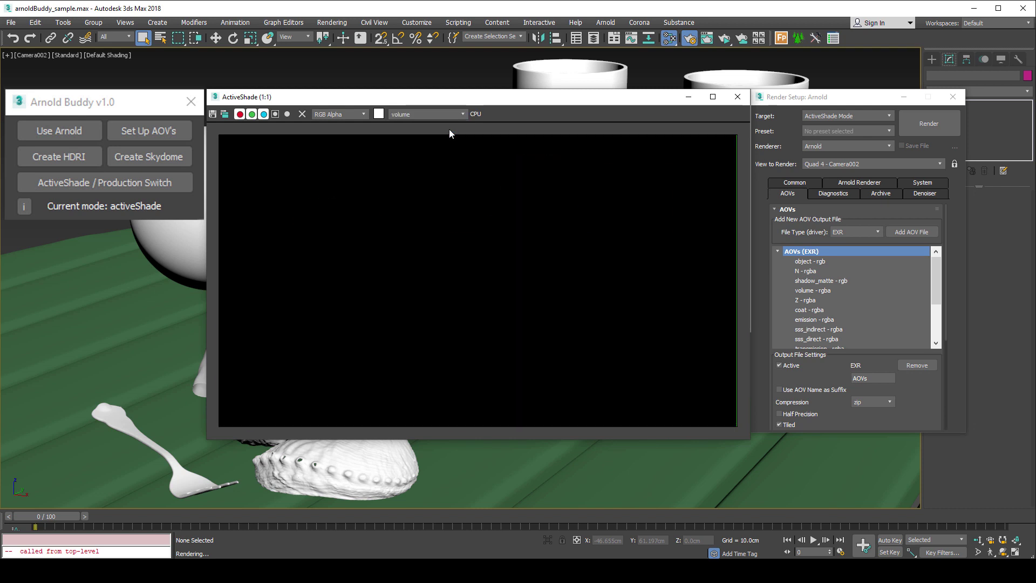
key("Down")
key("Down")
key("Down")
key("Down")
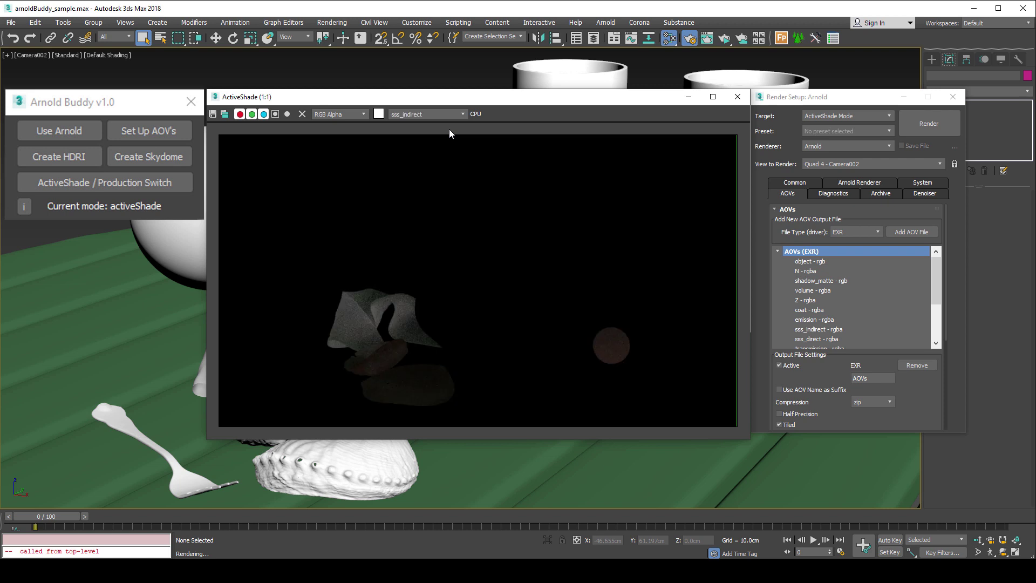
key("Down")
key("Down")
key("Down")
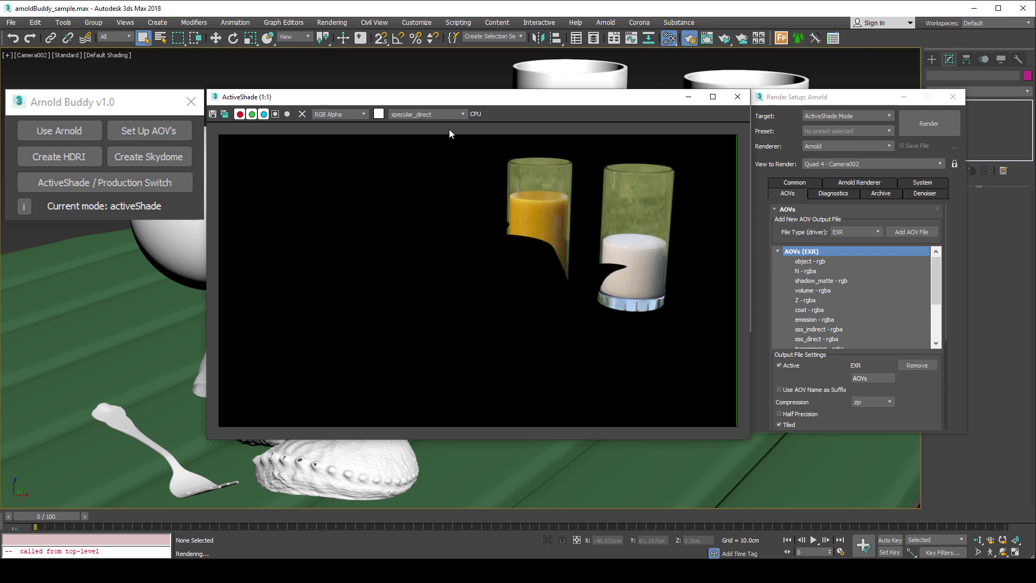
key("Down")
key("Down")
key("Down")
key("Down")
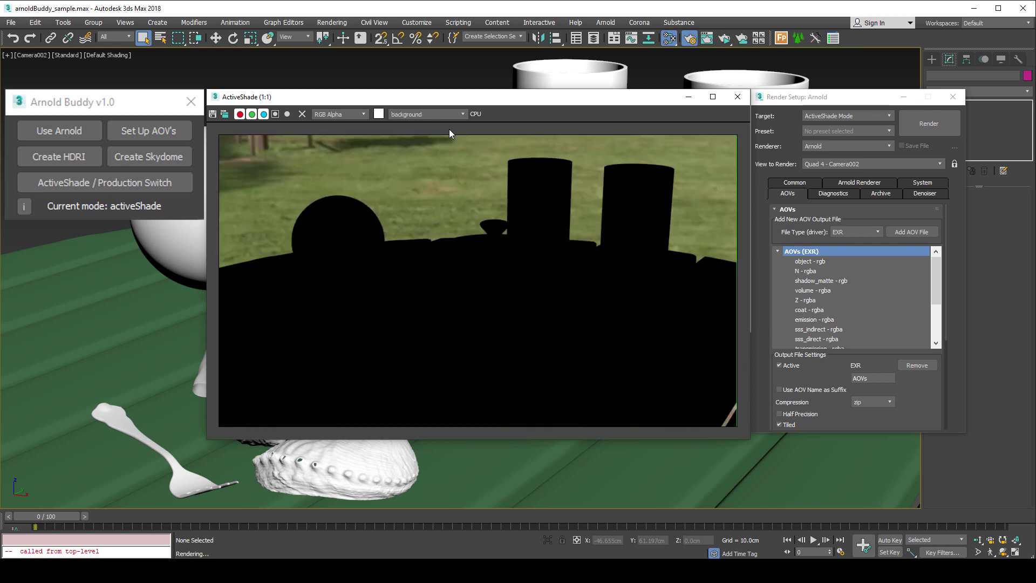
left_click(429, 115)
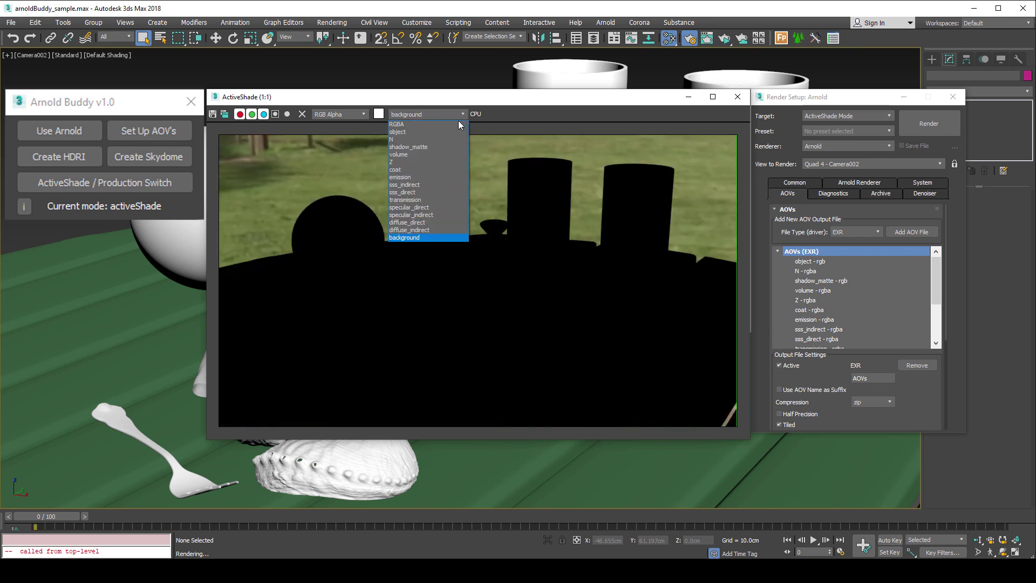
left_click(425, 124)
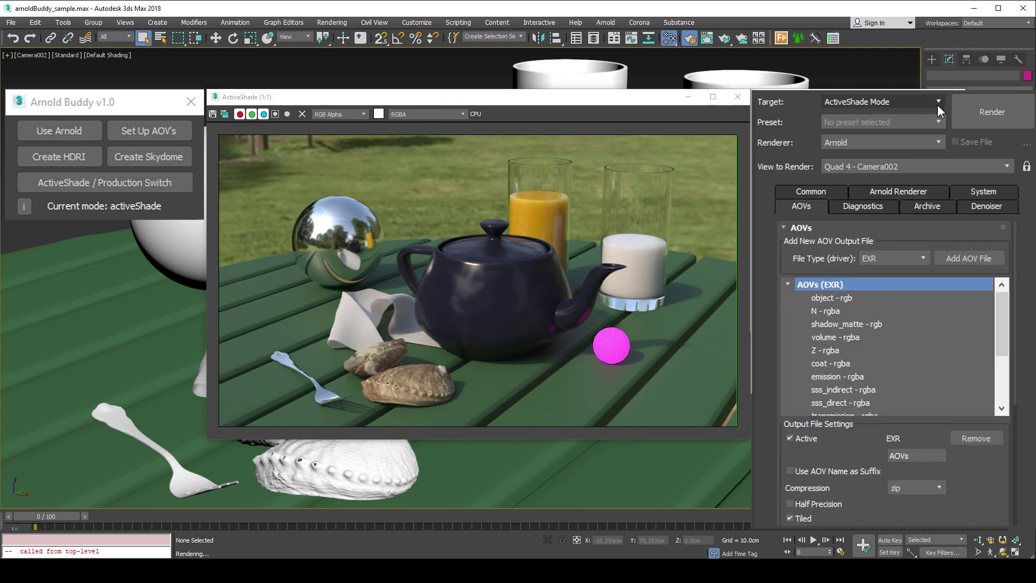
Step: Review the Common and AOVs tabs, then set Target to Production Rendering Mode, showing an empty AOV list
left_click(840, 189)
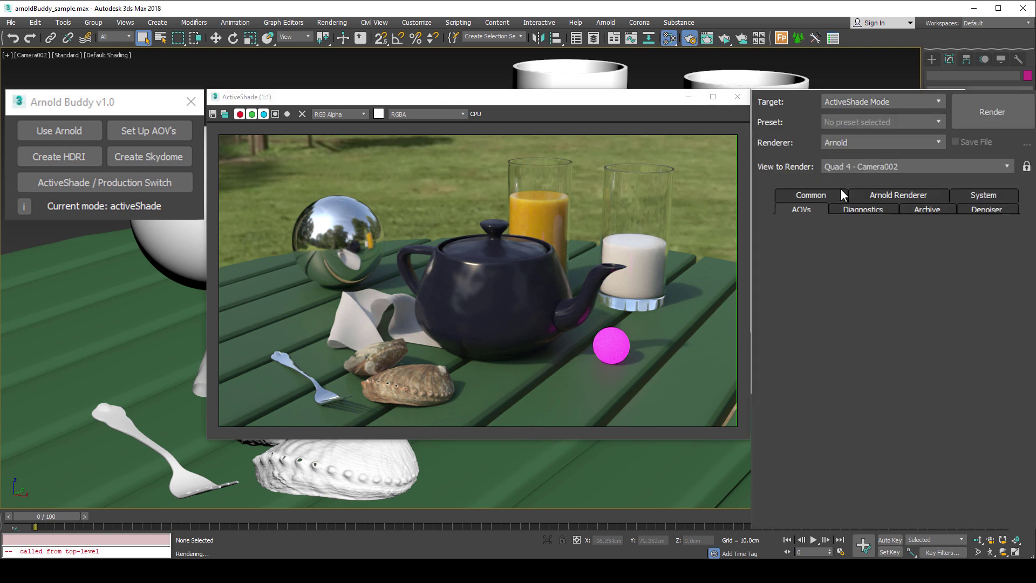
scroll(767, 345, "down", 3)
scroll(766, 340, "down", 5)
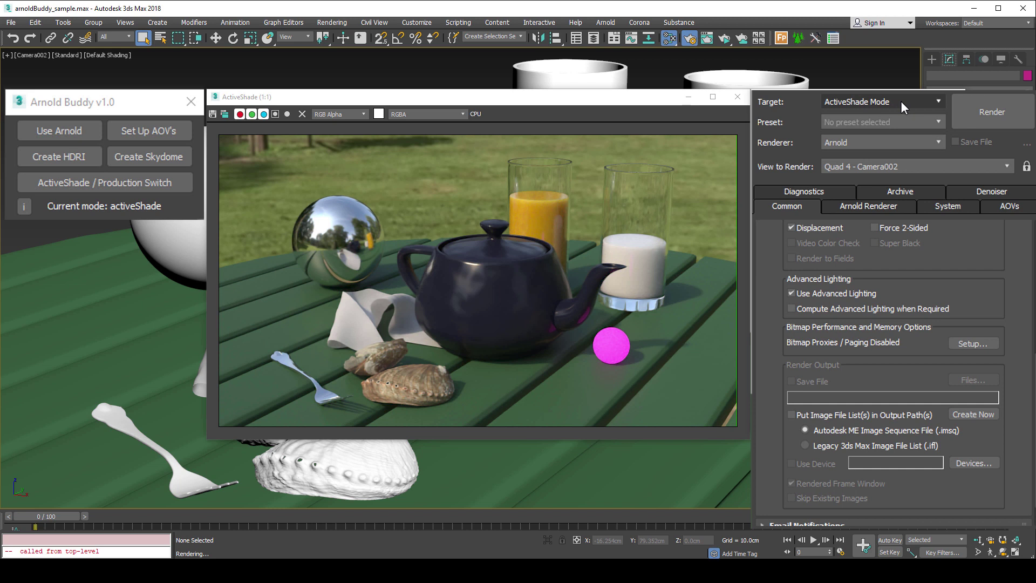
left_click(1005, 205)
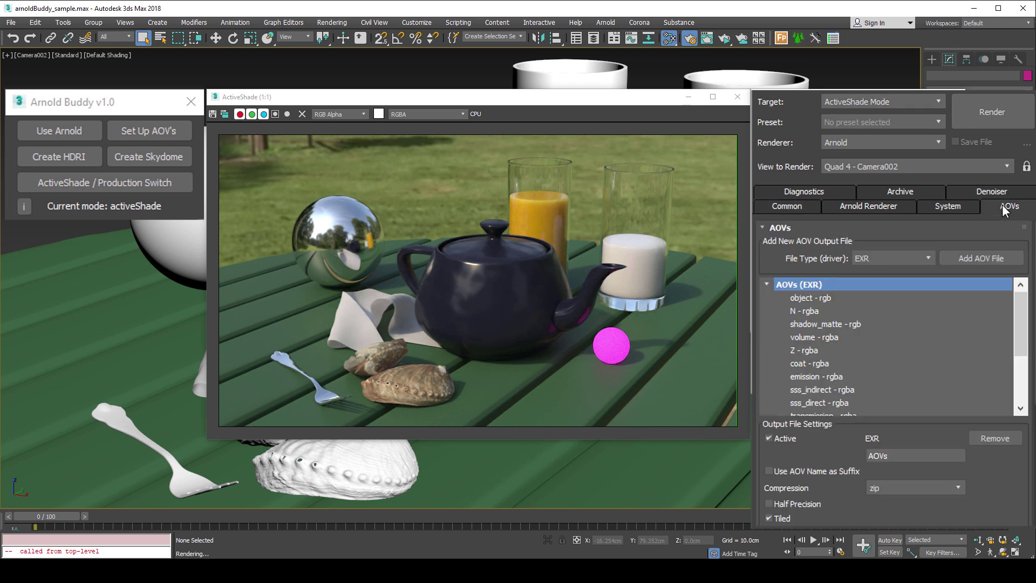
left_click(910, 98)
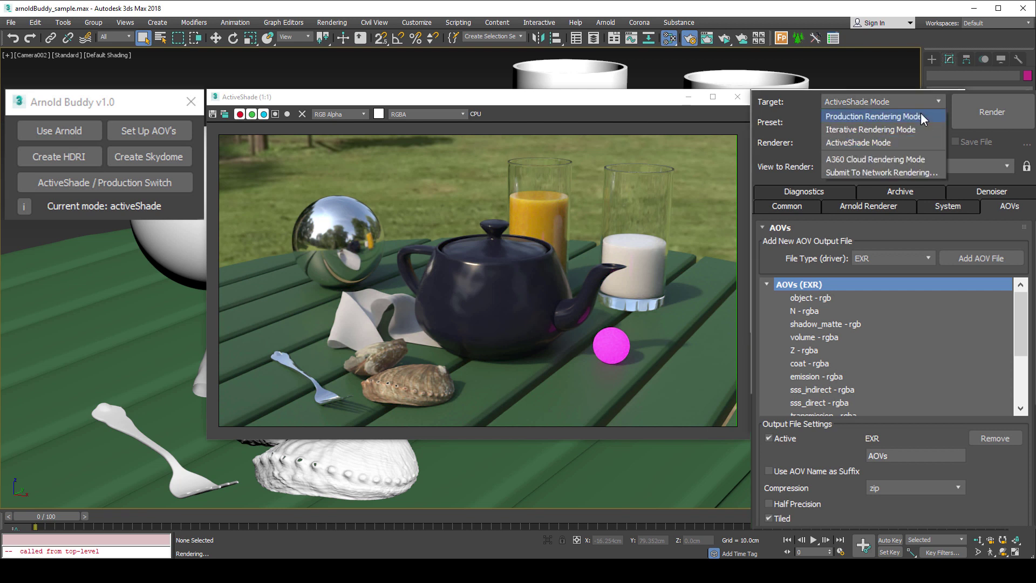
left_click(921, 115)
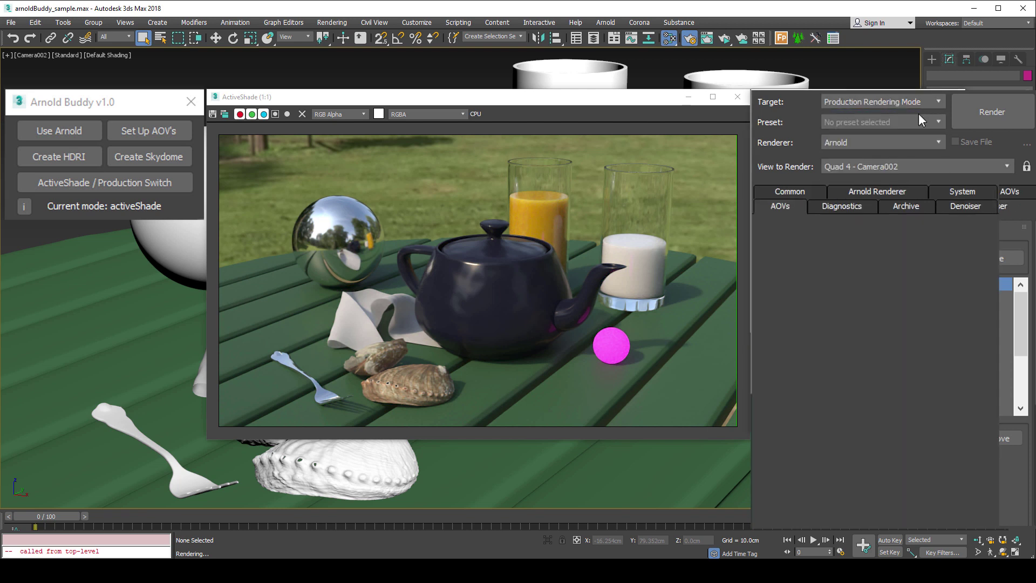
scroll(860, 319, "down", 1)
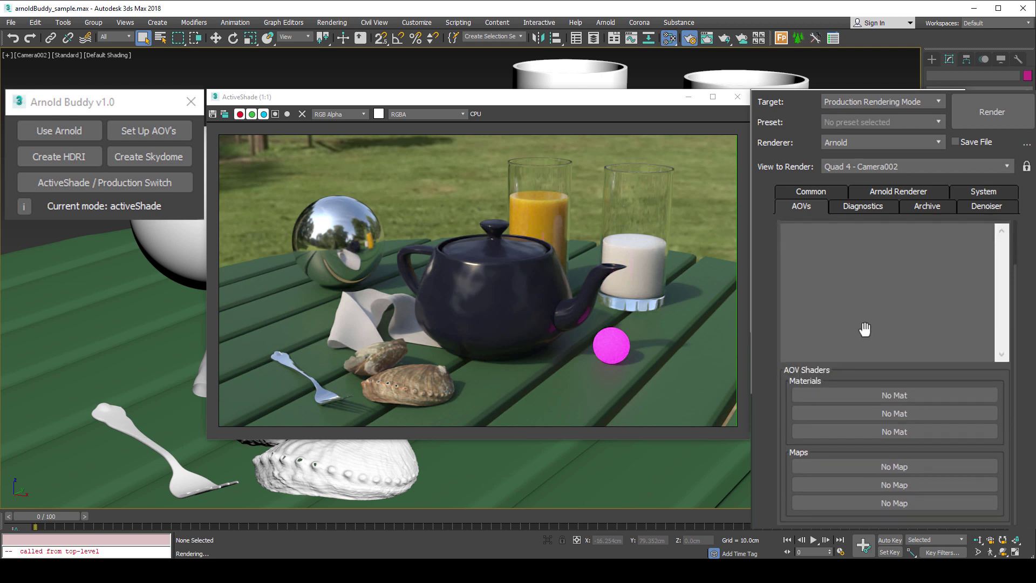
scroll(879, 323, "up", 1)
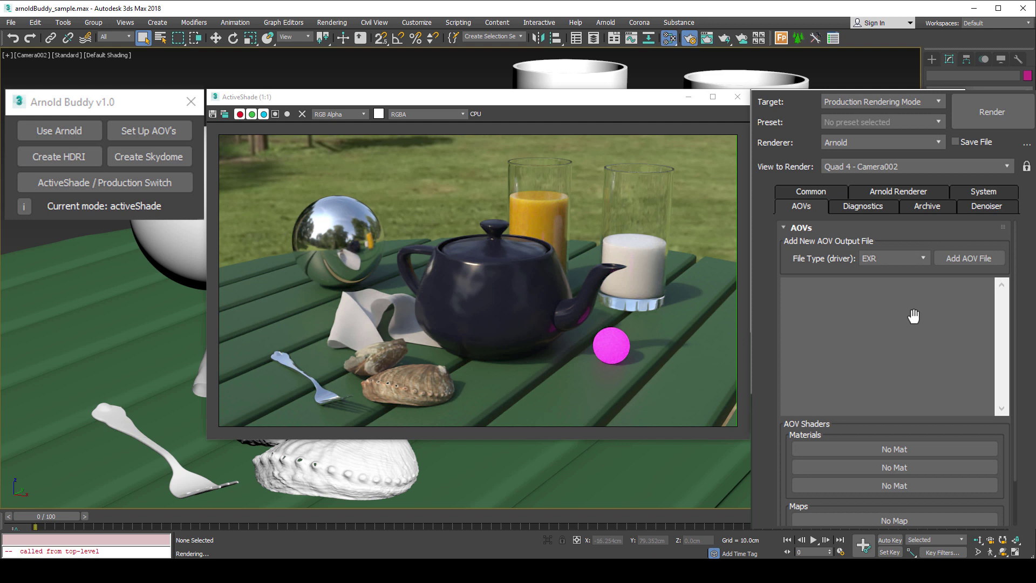
Step: Set ActiveShade Mode's output width to 1920 (1920 x 1080), then return to Production Rendering Mode
left_click(933, 100)
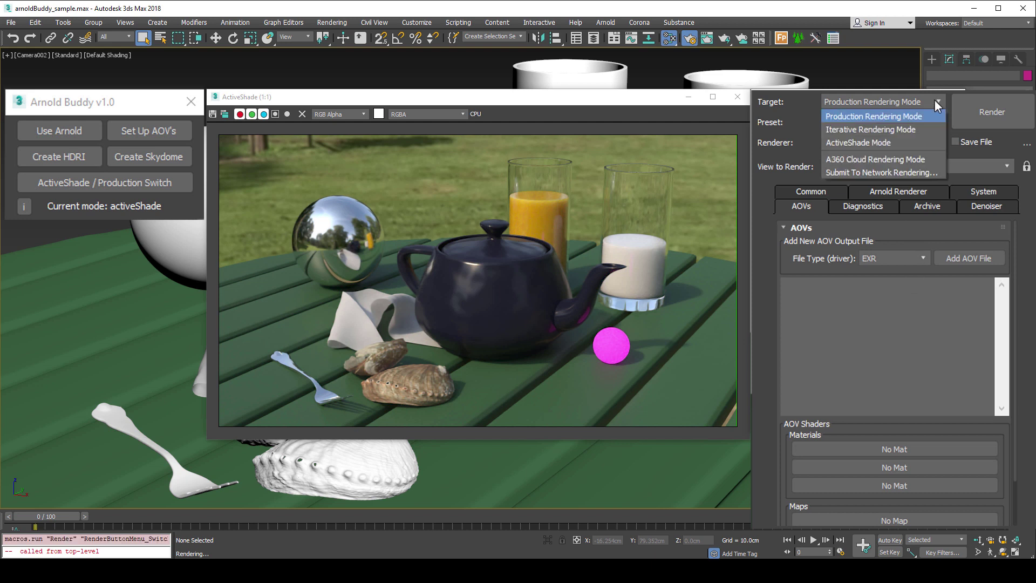
left_click(917, 141)
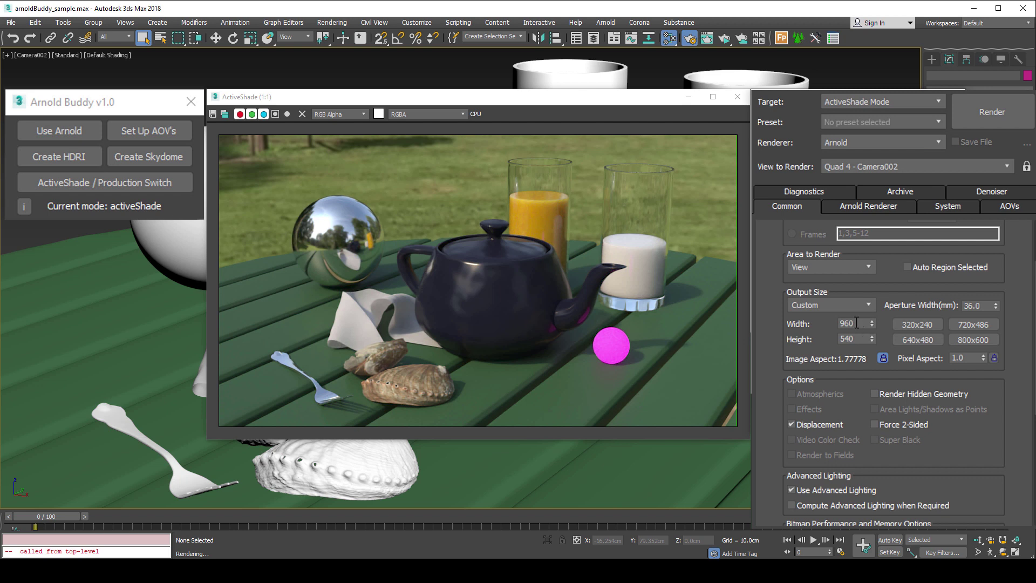
double_click(847, 324)
type("1920")
key("Return")
left_click(918, 103)
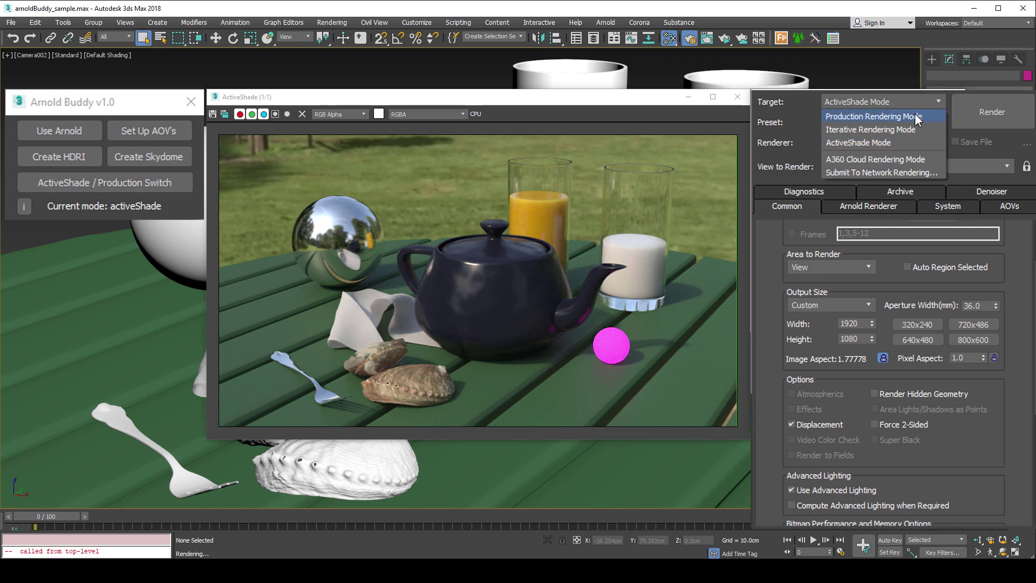
left_click(914, 116)
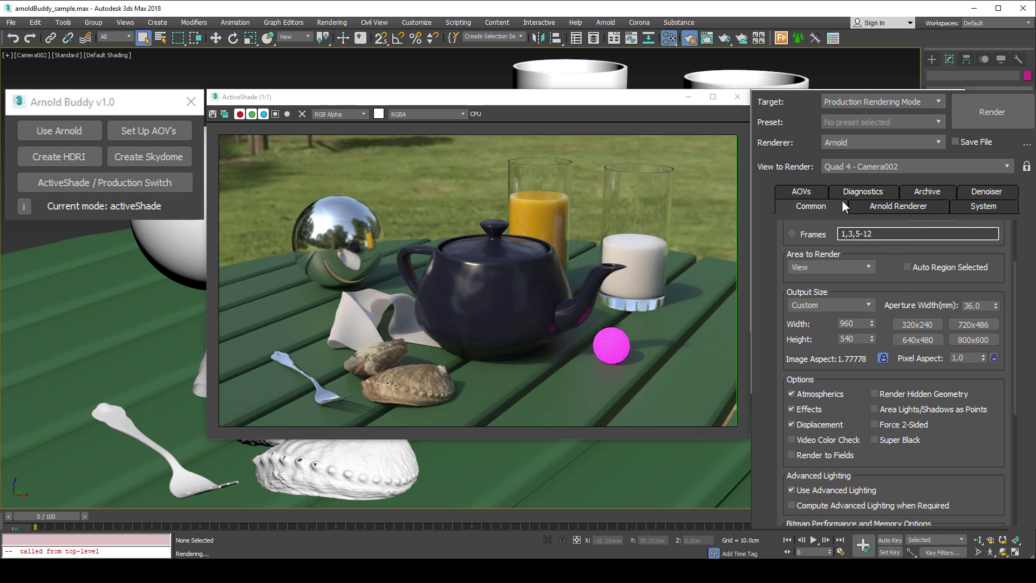
Step: Check that Production's AOVs tab is empty, then set the render Target back to ActiveShade Mode
left_click(810, 189)
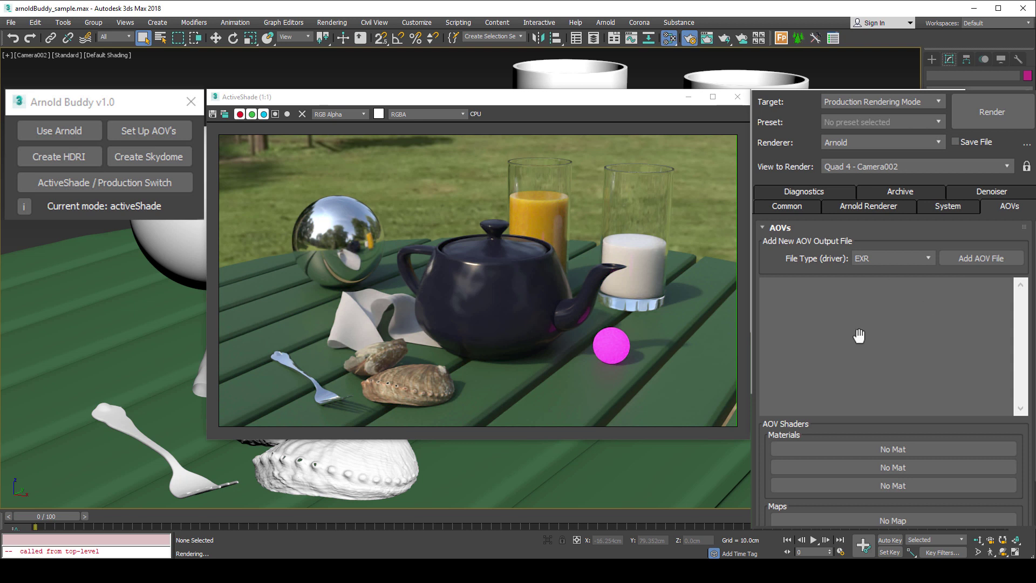
left_click(939, 102)
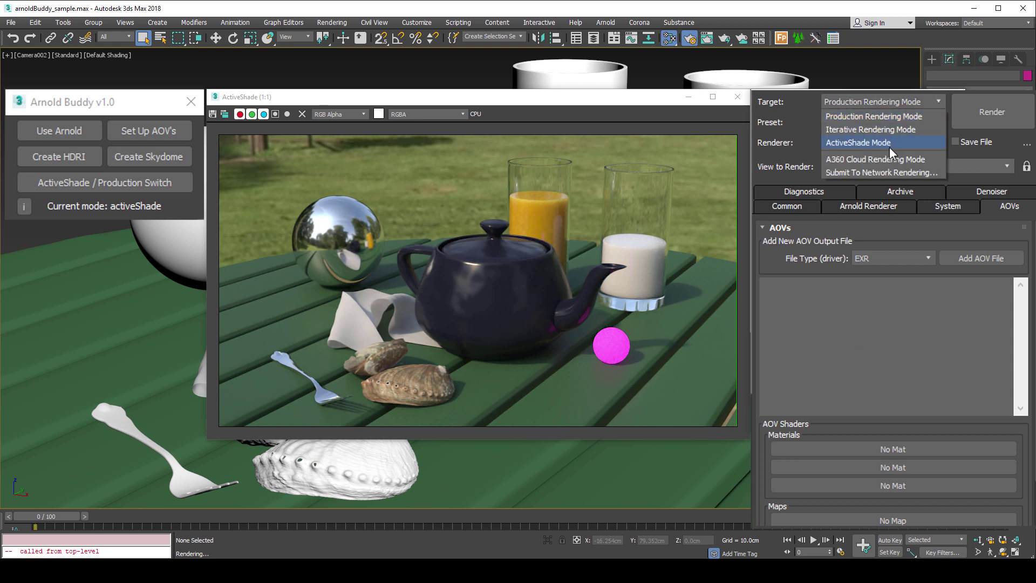
left_click(889, 146)
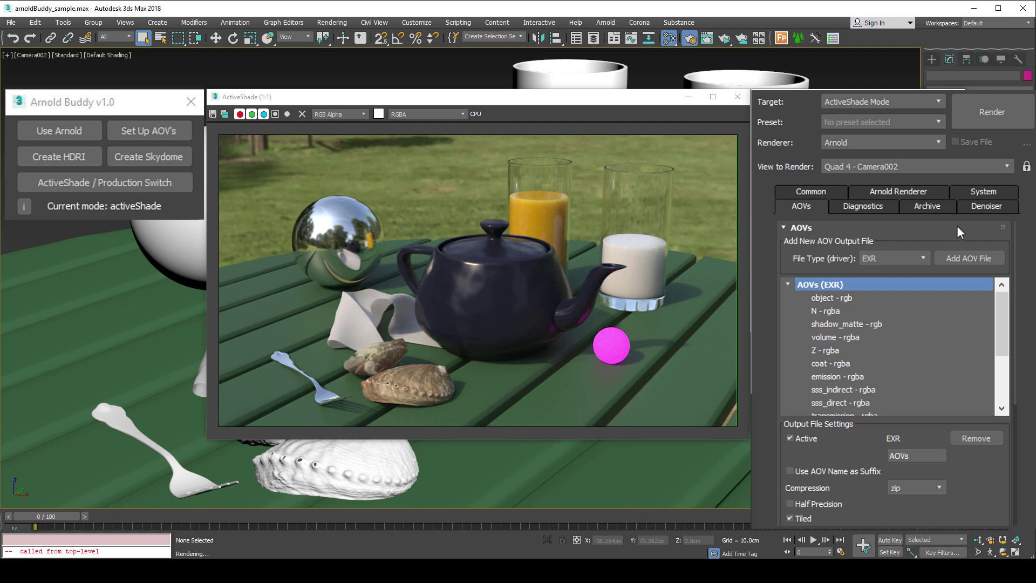
Step: Use Arnold Buddy's switch to enter production mode, then verify the synced EXR AOV list and 1920×1080 output
left_click(158, 191)
left_click(176, 183)
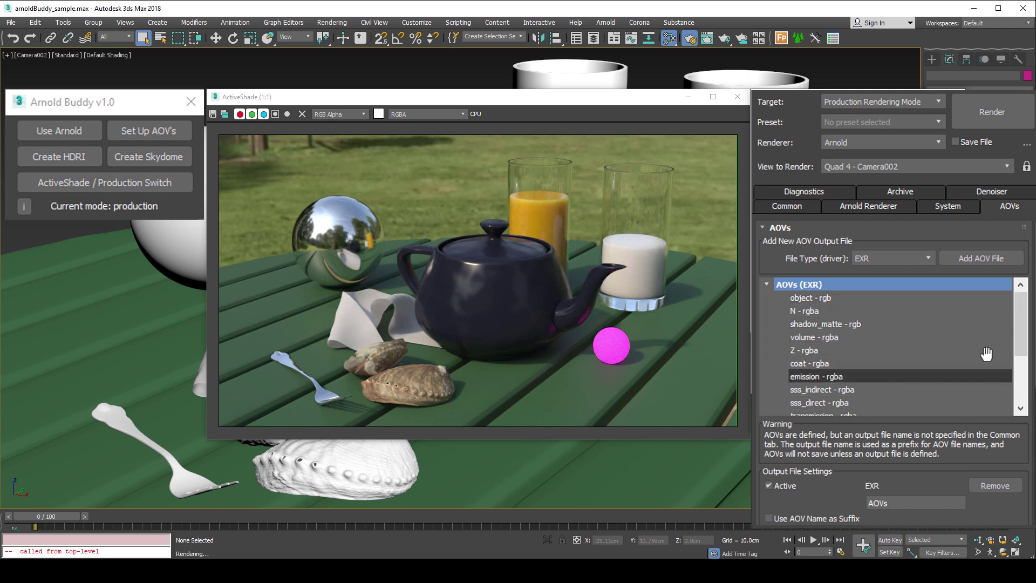
scroll(1023, 322, "down", 5)
scroll(1022, 321, "up", 5)
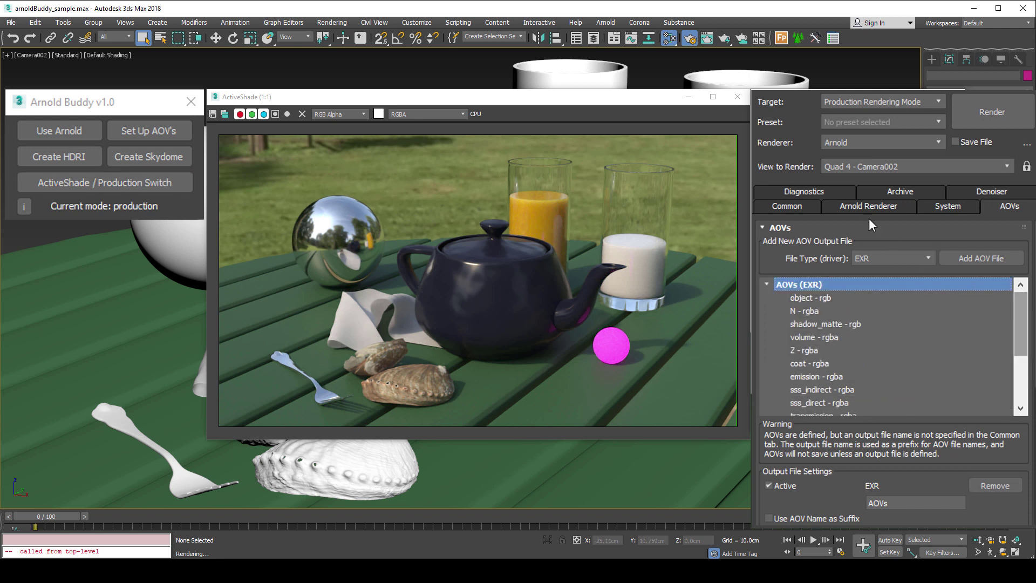
left_click(797, 205)
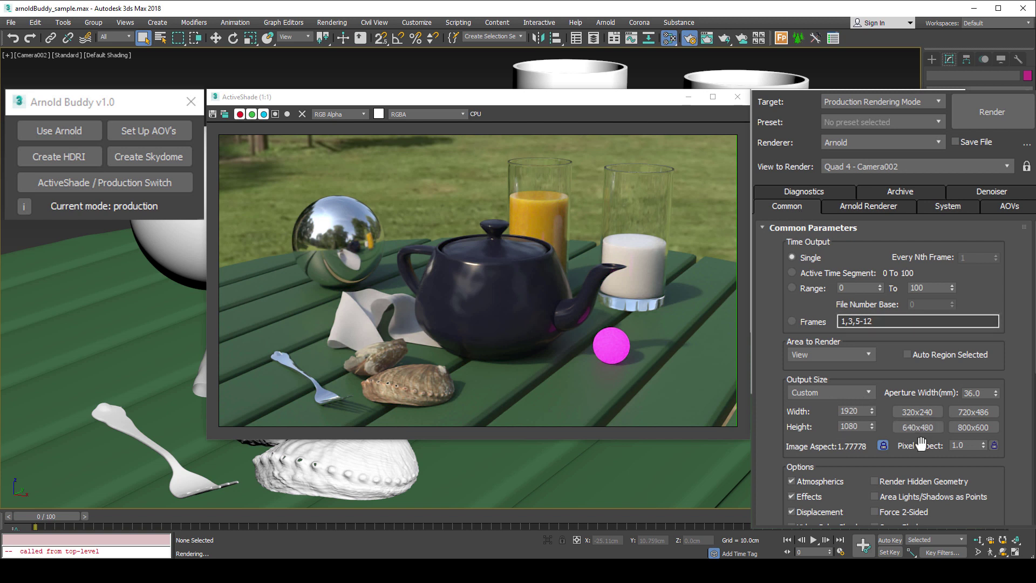
Step: Remove the volume - rgba AOV from the AOV list
left_click(1014, 209)
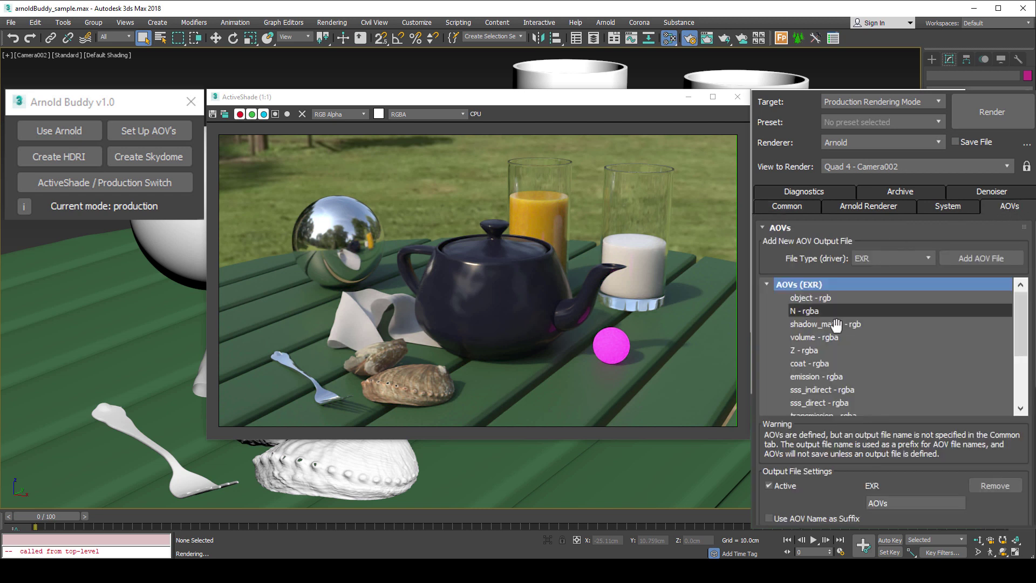
left_click(818, 336)
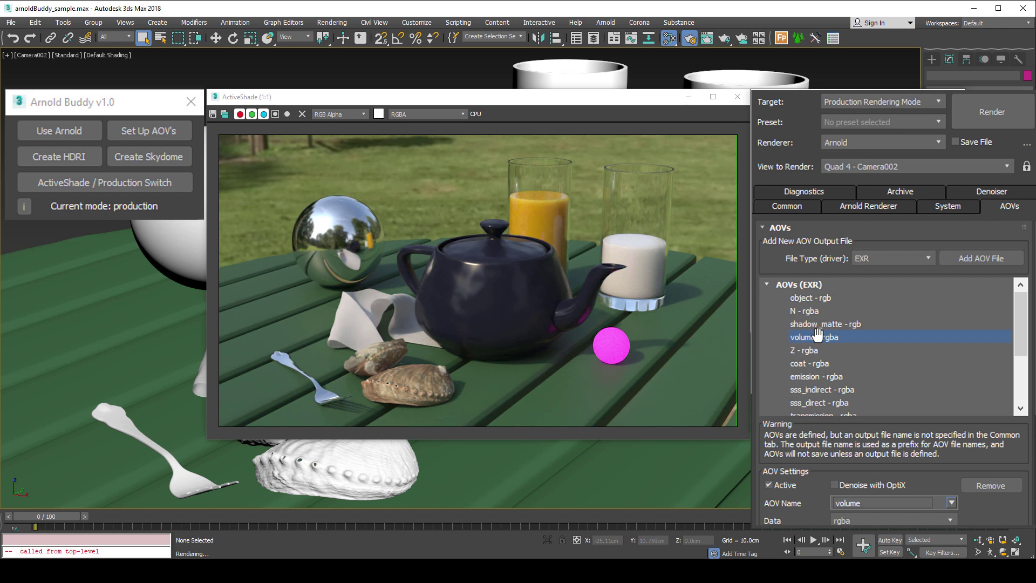
left_click(998, 486)
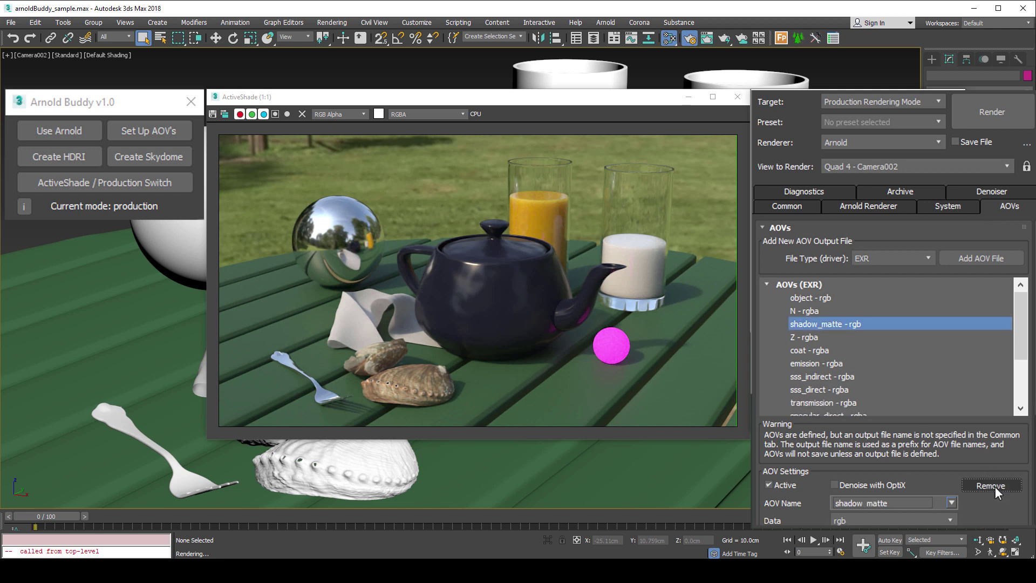
Step: Set the output Width to 960 in the Common tab, giving 960×540
left_click(787, 209)
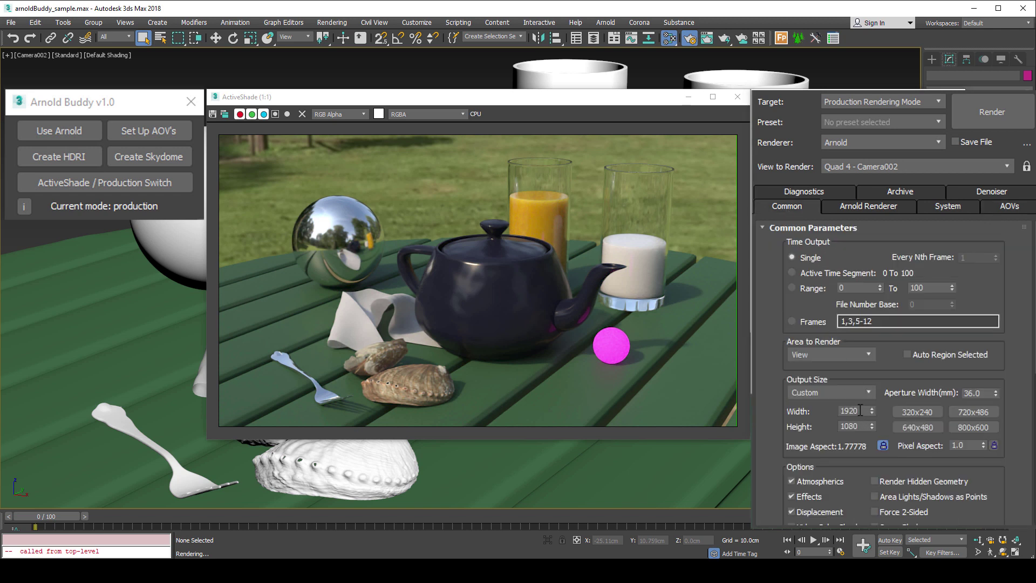
double_click(860, 410)
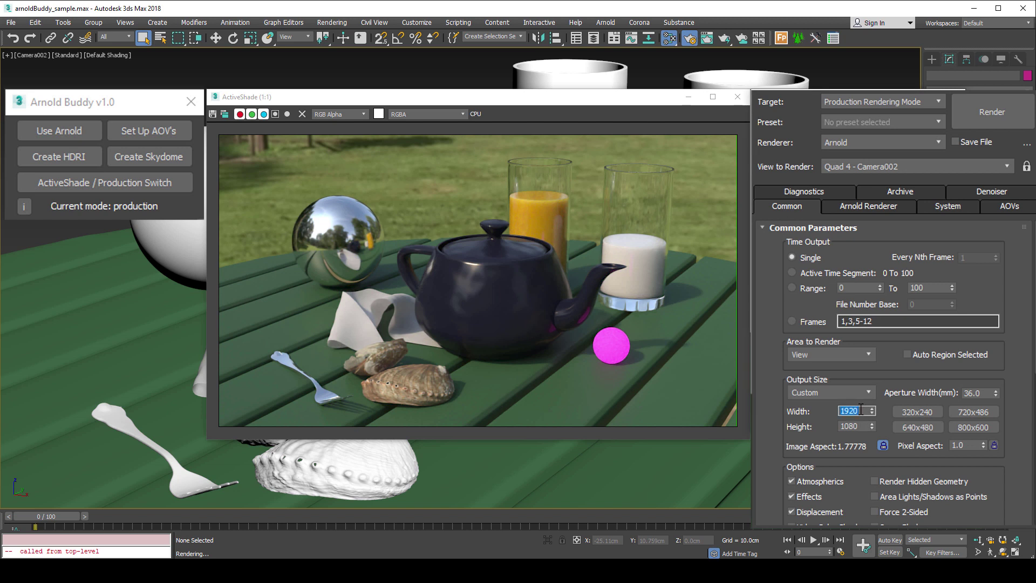
type("960")
key("Return")
Step: Switch Arnold Buddy to ActiveShade mode and confirm the AOV list no longer includes volume
left_click(129, 187)
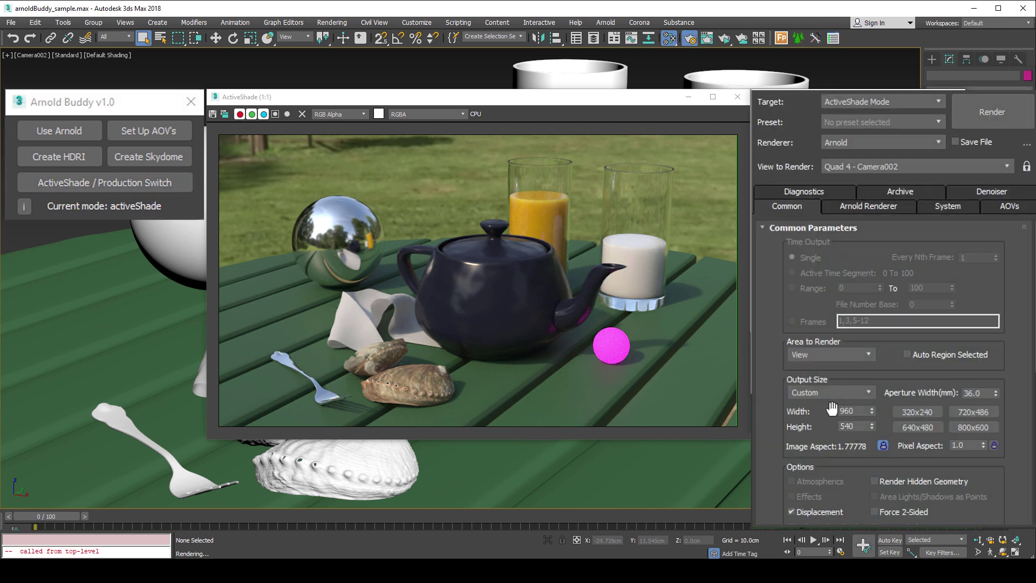
left_click(1011, 207)
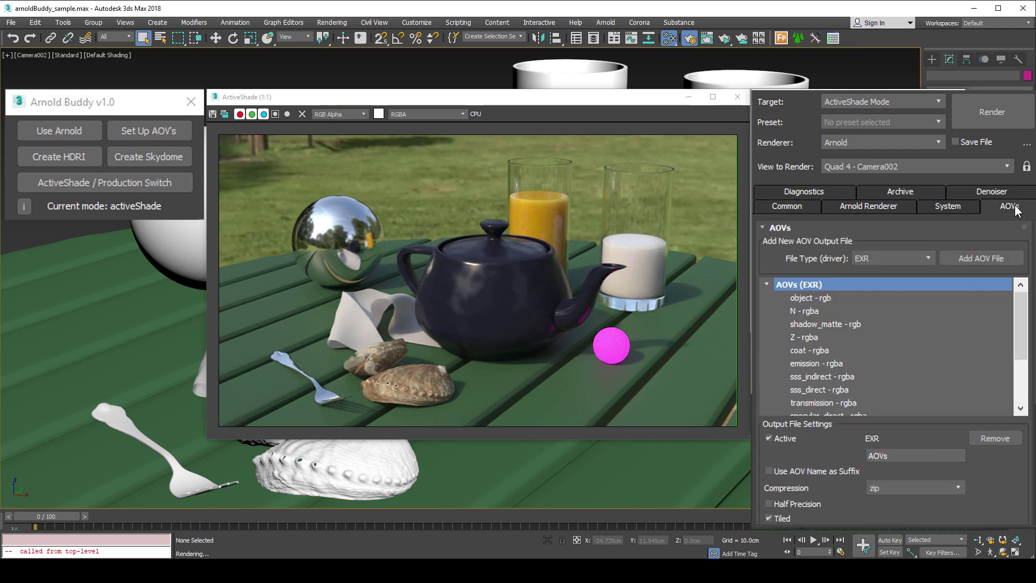